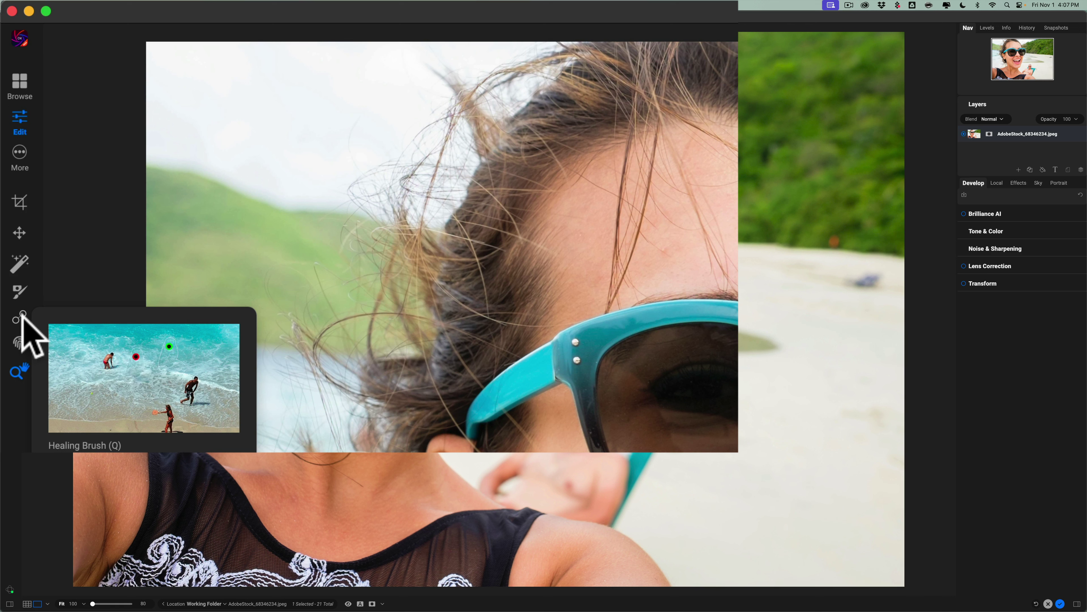
Step: Choose the Generative Eraser and reduce its brush size to 250
left_click(21, 316)
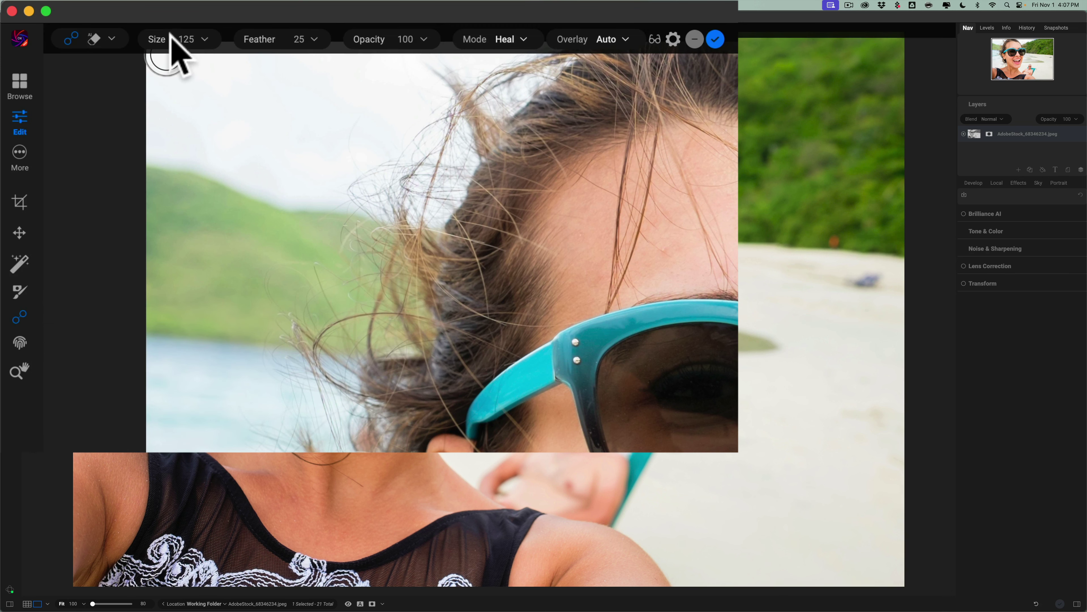
left_click(114, 34)
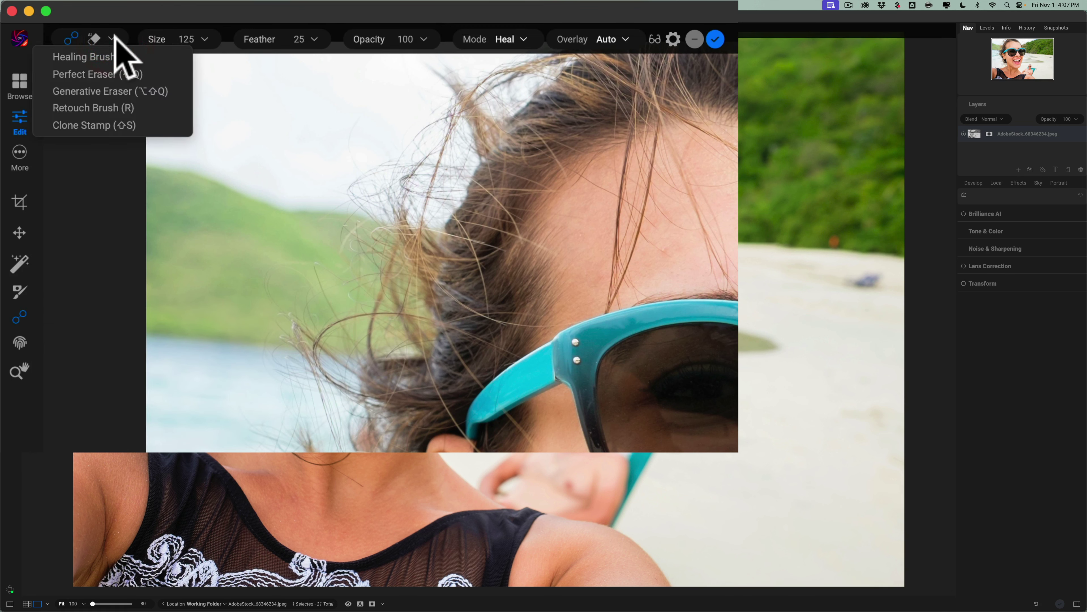
left_click(114, 90)
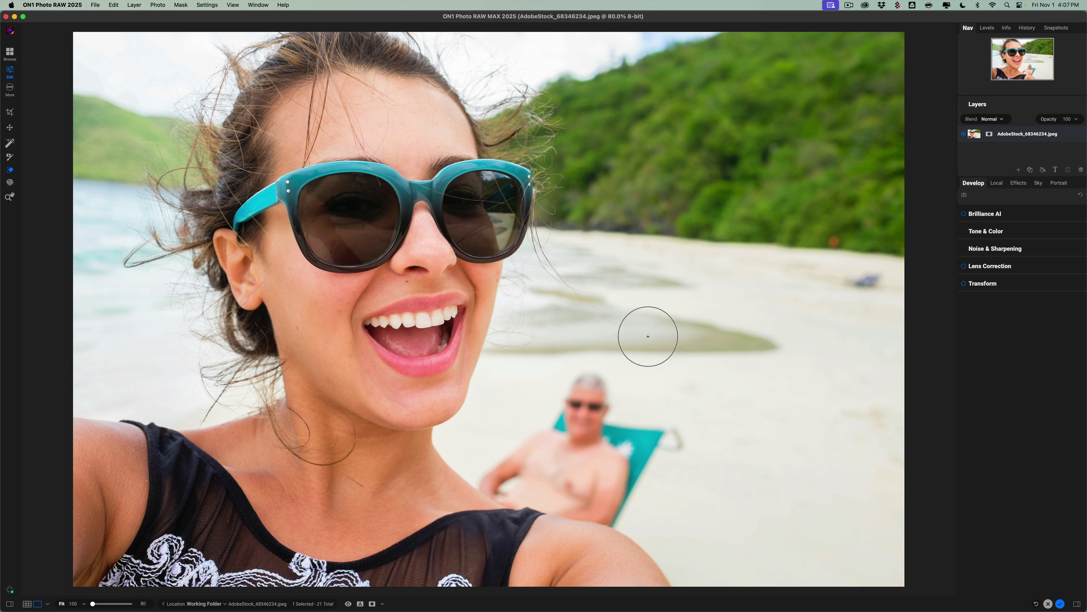
key("bracketleft")
key("bracketleft")
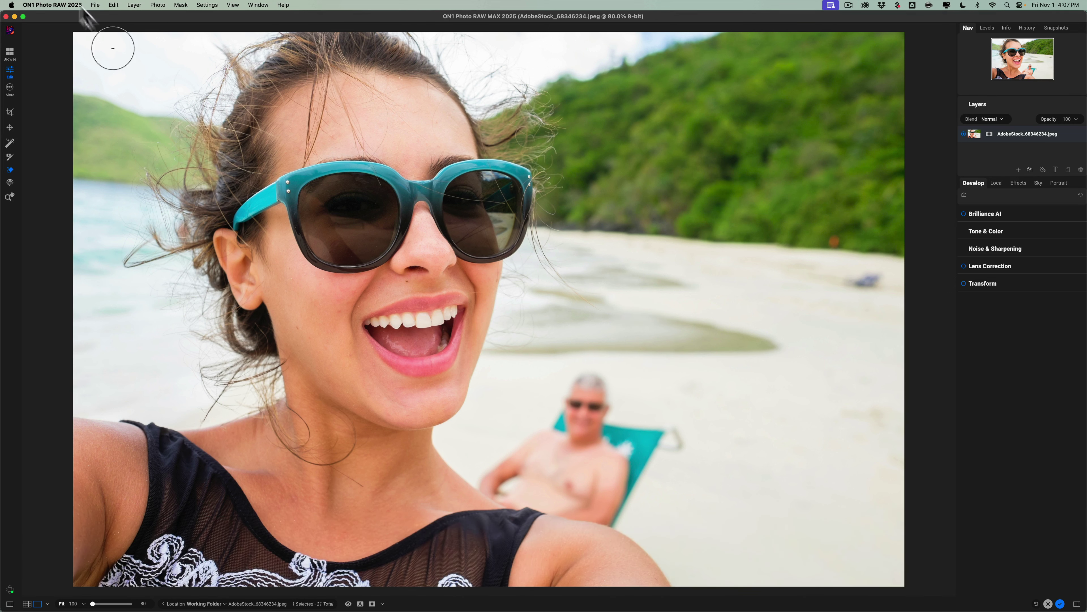
mouse_move(76, 11)
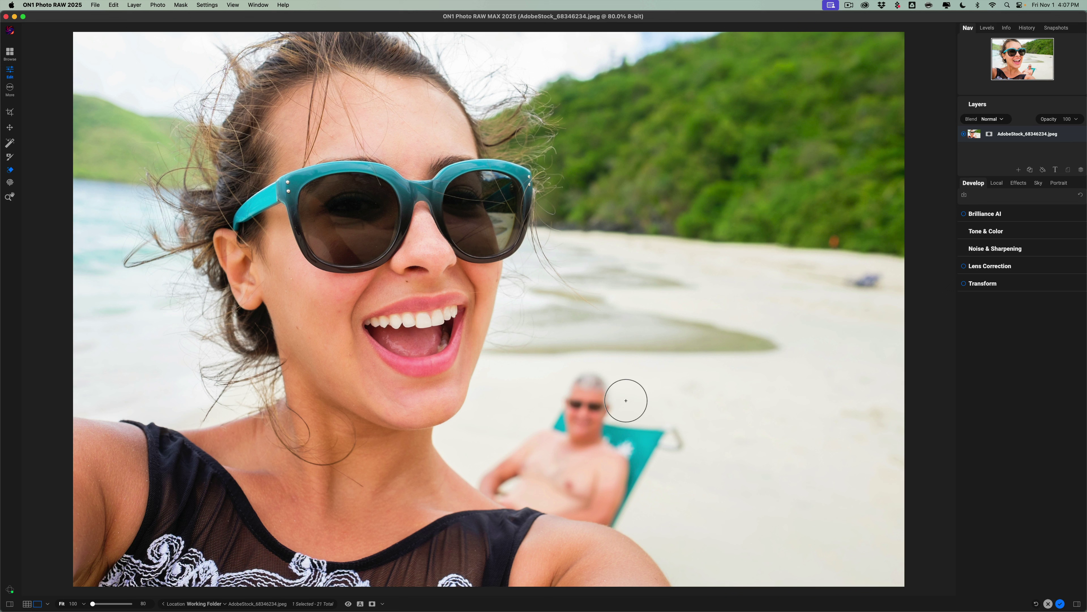
Step: Mask the man and his teal beach chair behind the woman, and generate their removal
key("alt")
mouse_move(585, 379)
left_mouse_down()
mouse_move(494, 482)
mouse_move(607, 513)
mouse_move(649, 441)
mouse_move(664, 438)
mouse_move(637, 433)
mouse_move(603, 391)
left_mouse_up()
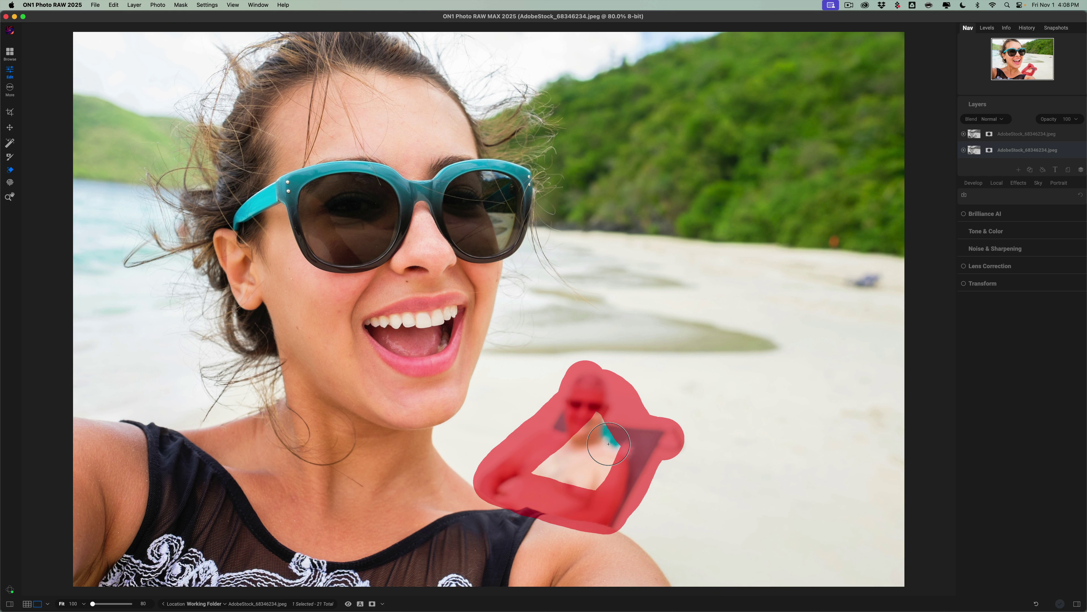
mouse_move(608, 444)
left_mouse_down()
mouse_move(595, 422)
mouse_move(554, 464)
mouse_move(566, 476)
mouse_move(617, 458)
mouse_move(556, 390)
left_mouse_up()
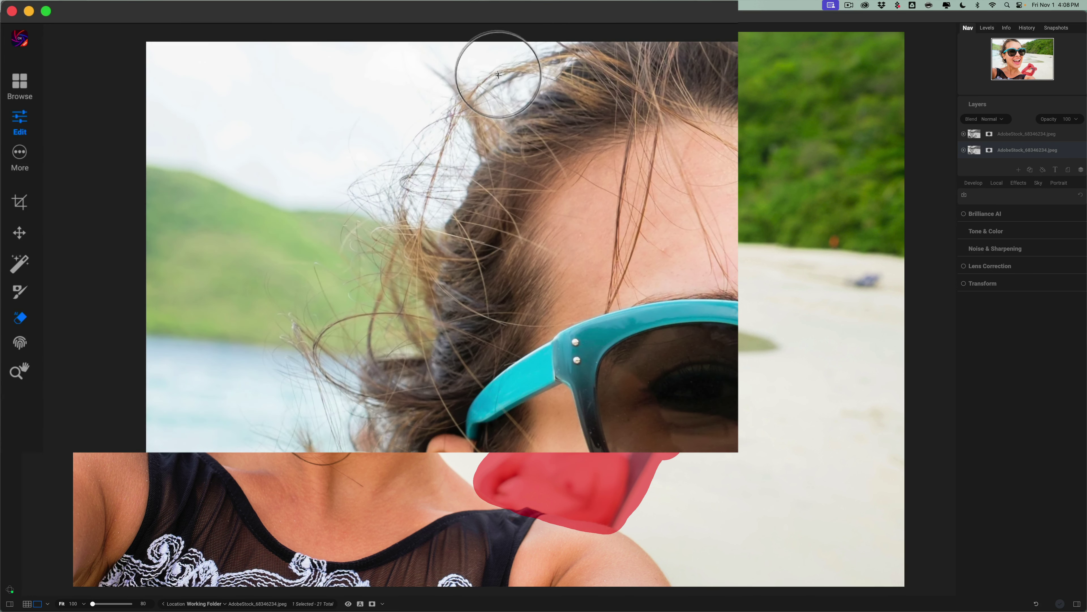
mouse_move(240, 38)
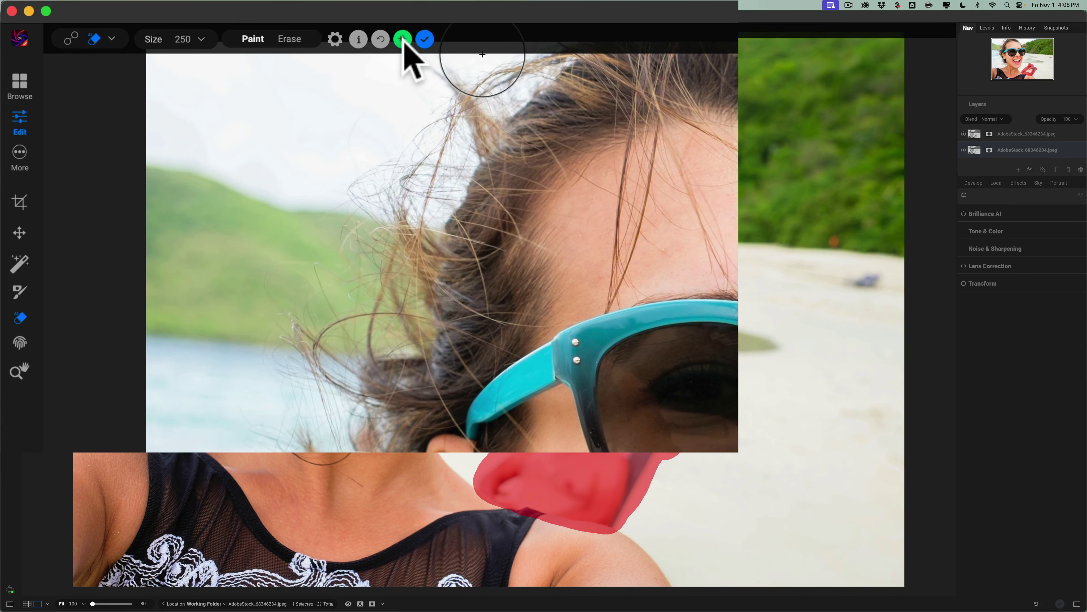
left_click(404, 40)
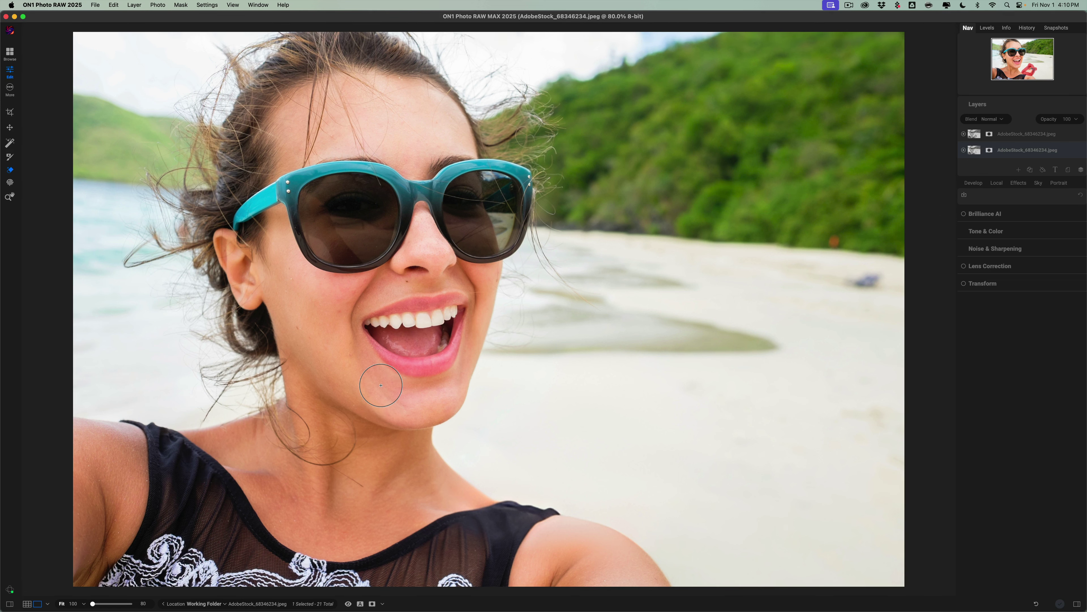
Step: Move on to the photo of the shorebirds on the rock and set up the Generative Eraser with brush size 175
key("Right")
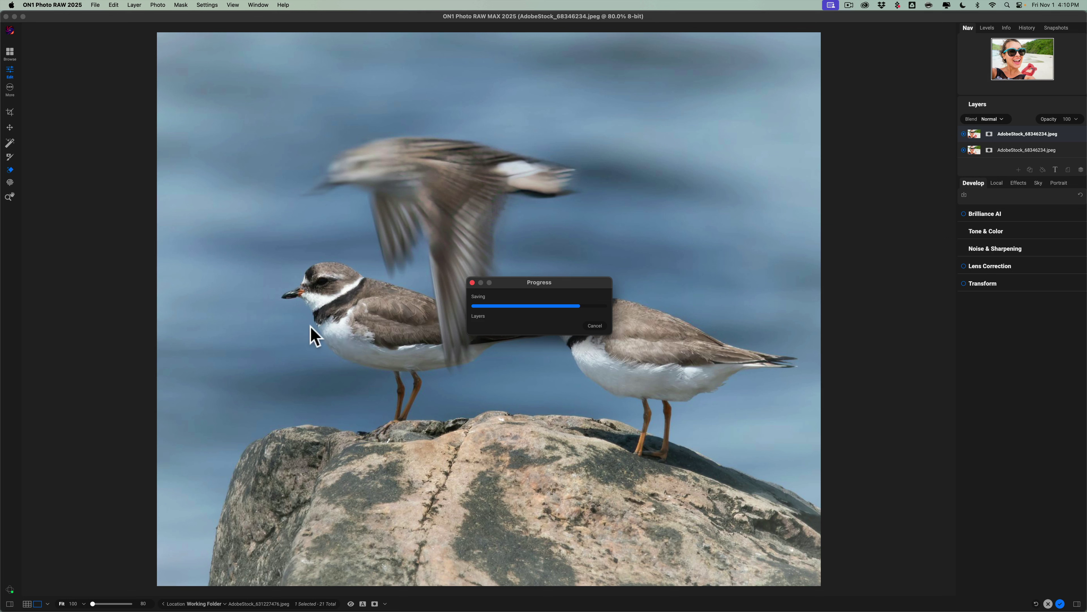
key("z")
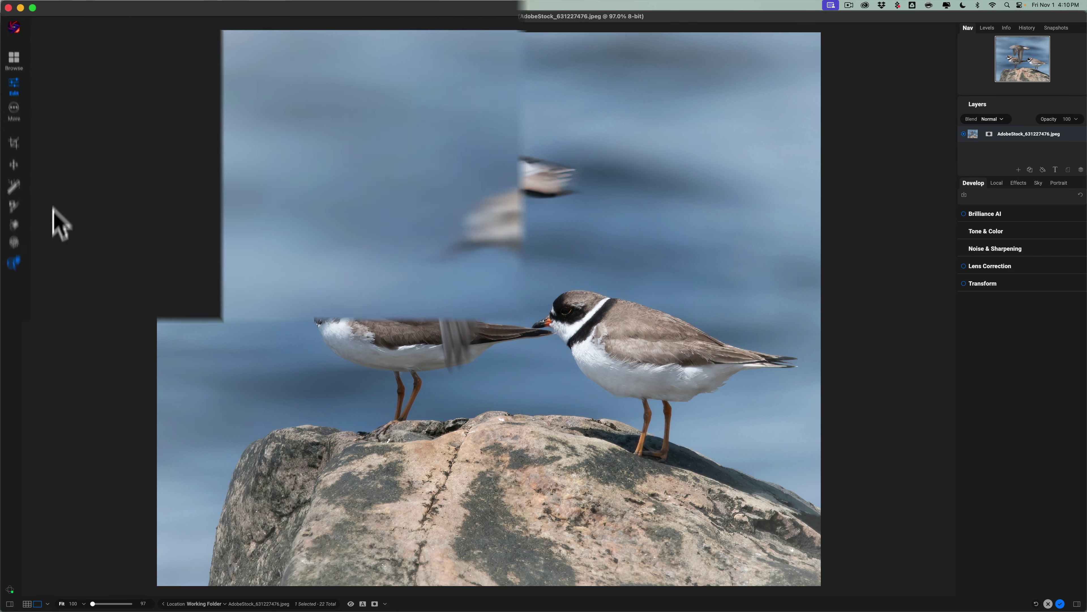
left_click(15, 317)
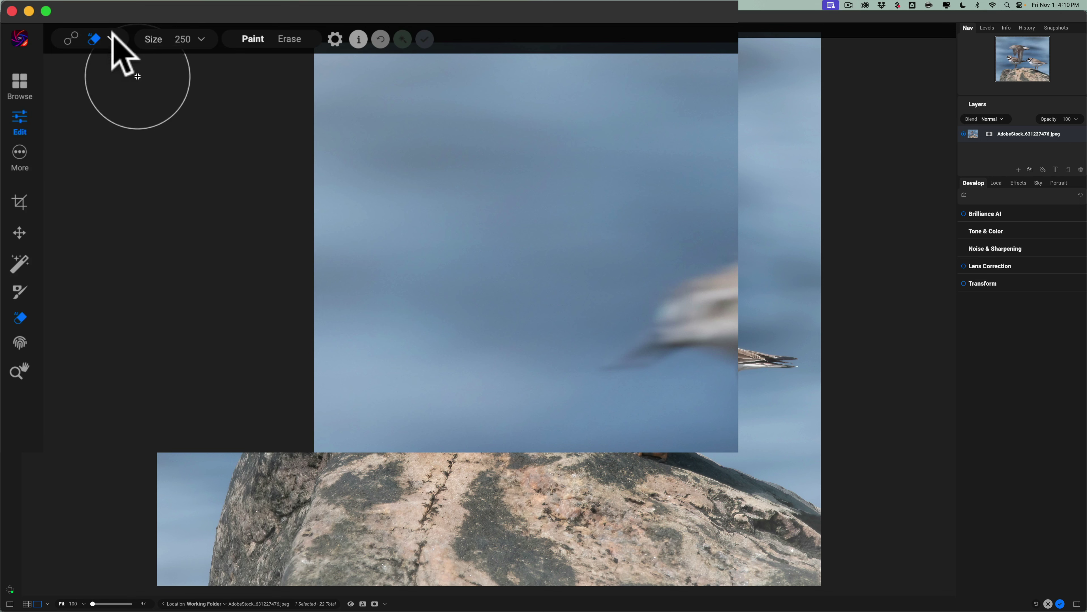
left_click(110, 39)
left_click(93, 90)
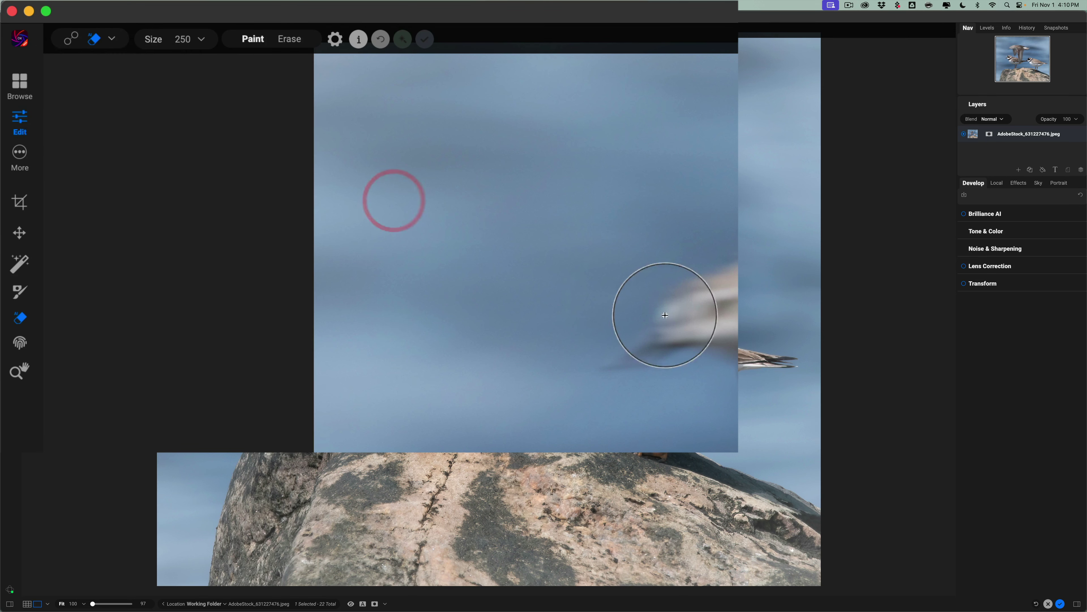
key("bracketleft")
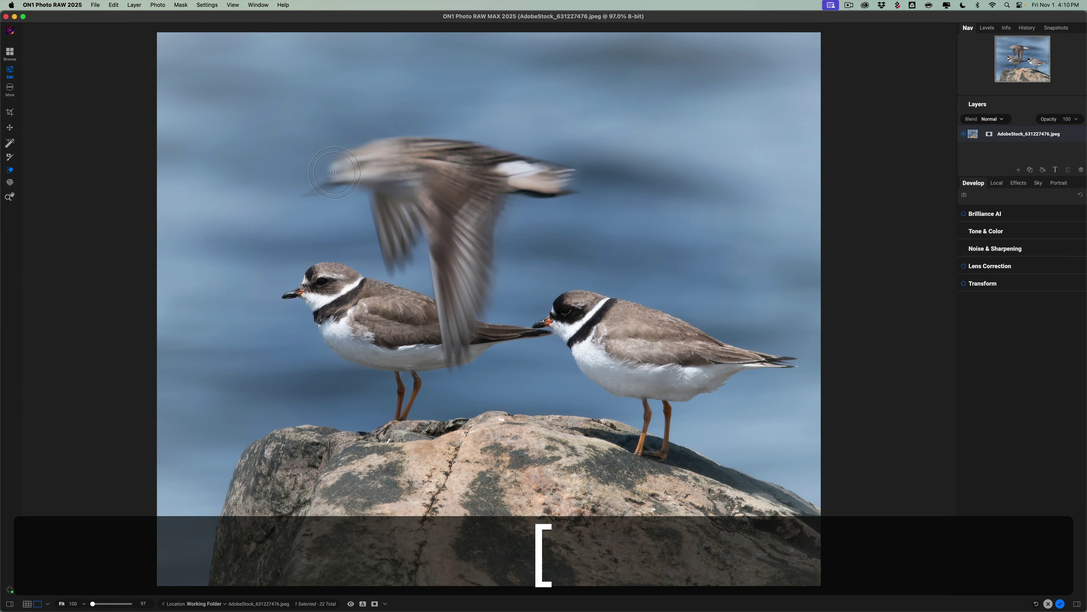
Step: Mask the blurred flying bird, including its wing over the standing bird, and generate its removal
mouse_move(308, 191)
left_mouse_down()
mouse_move(376, 150)
mouse_move(429, 144)
mouse_move(531, 163)
mouse_move(570, 186)
mouse_move(510, 198)
mouse_move(457, 367)
mouse_move(428, 239)
mouse_move(396, 264)
mouse_move(368, 195)
mouse_move(341, 186)
mouse_move(398, 175)
mouse_move(502, 184)
mouse_move(399, 205)
mouse_move(472, 223)
mouse_move(464, 301)
mouse_move(448, 226)
mouse_move(399, 227)
mouse_move(428, 220)
left_mouse_up()
mouse_move(231, 24)
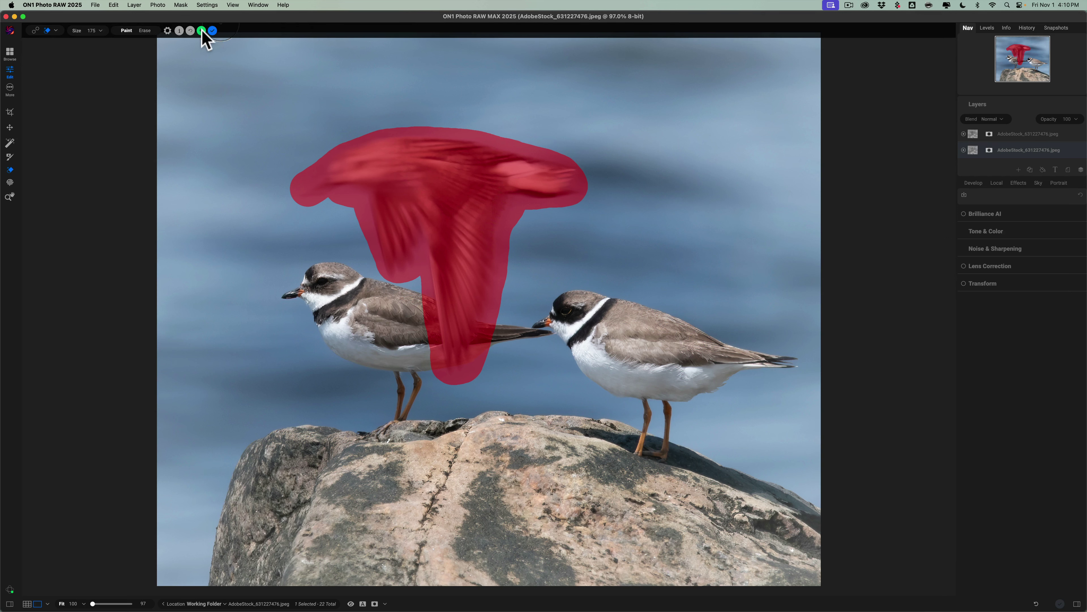
left_click(201, 32)
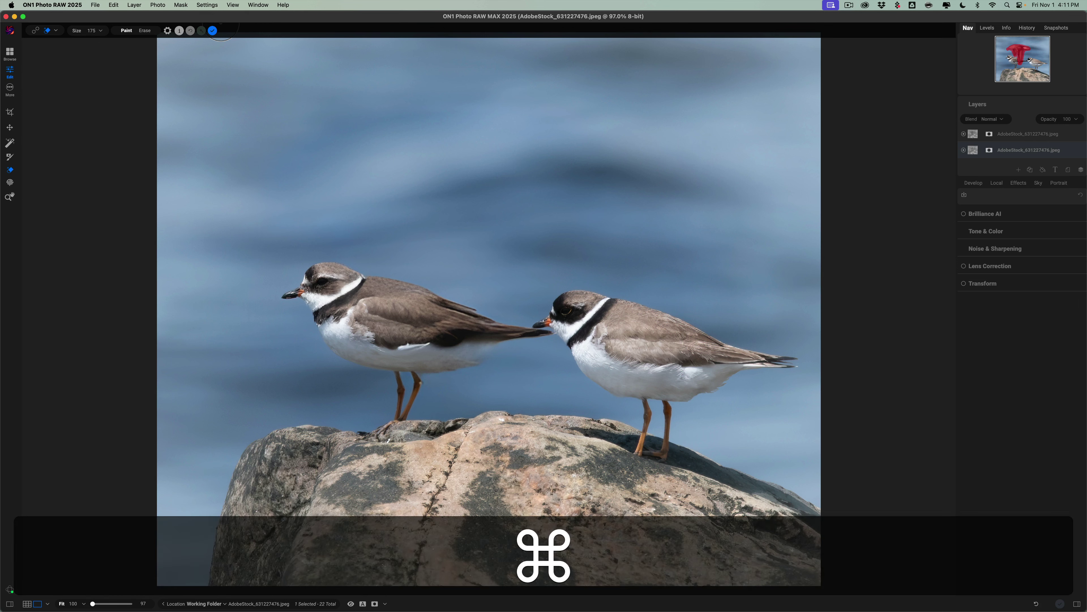
Step: Undo the flying bird's removal and generate a new result from the same mask
key("super+z")
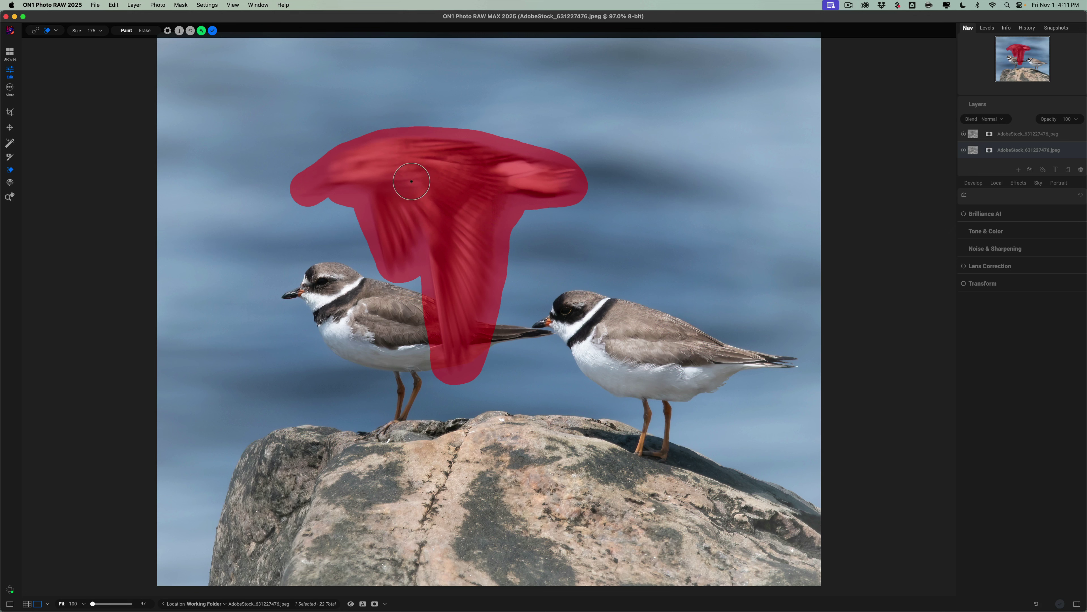
left_click(202, 30)
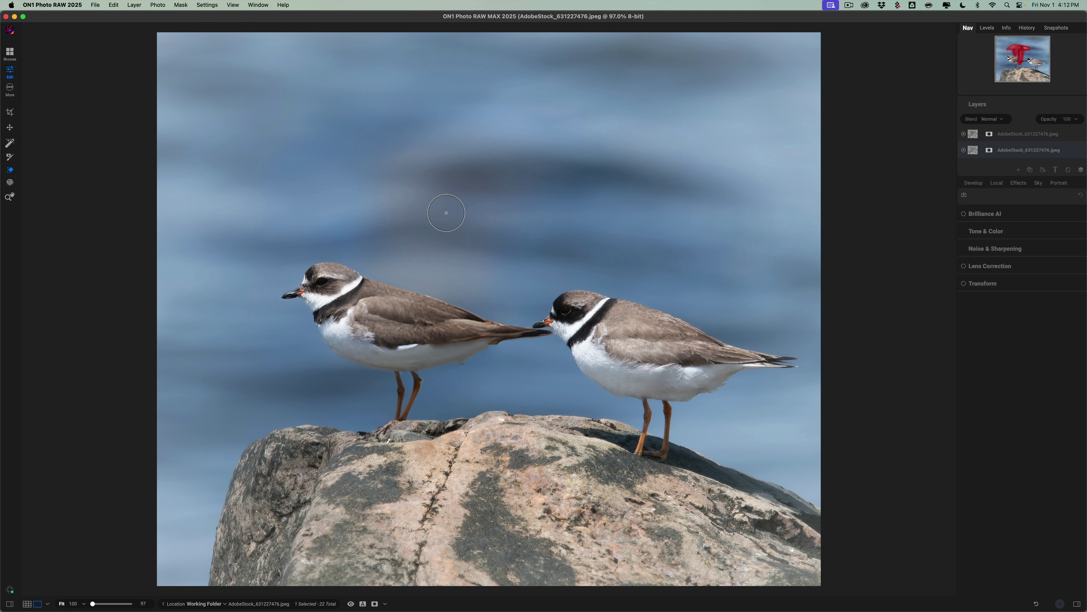
Step: Move on to the photo of the woman in the straw hat and choose the Generative Eraser
key("Right")
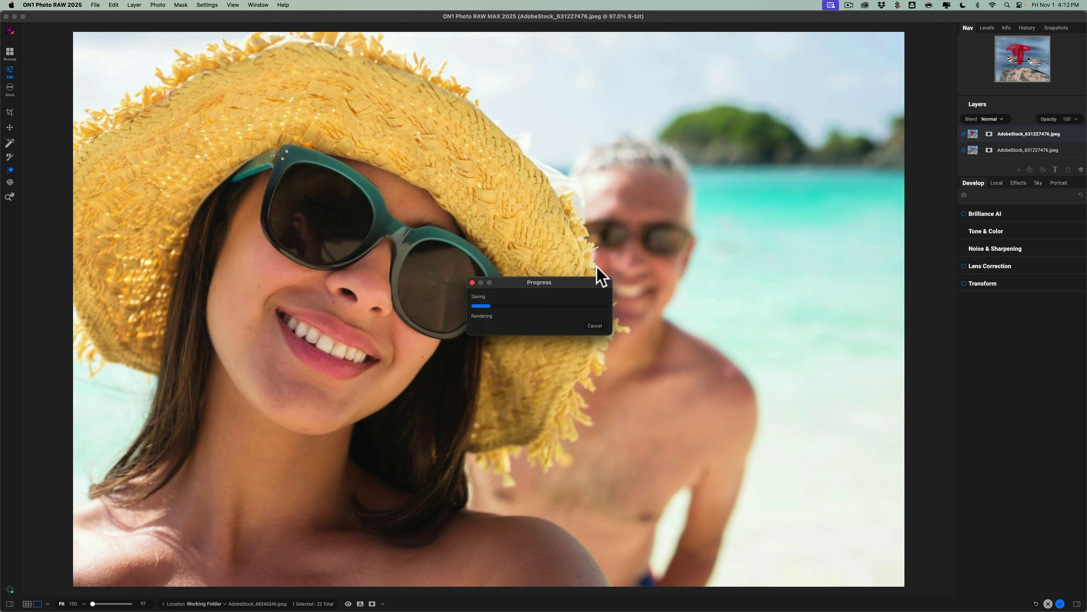
key("z")
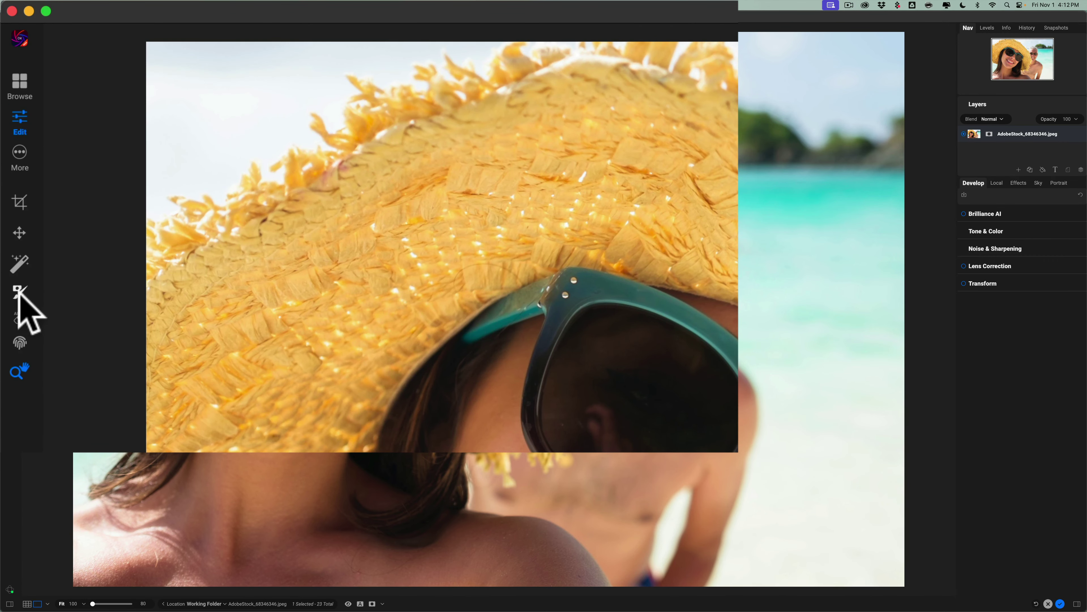
left_click(17, 317)
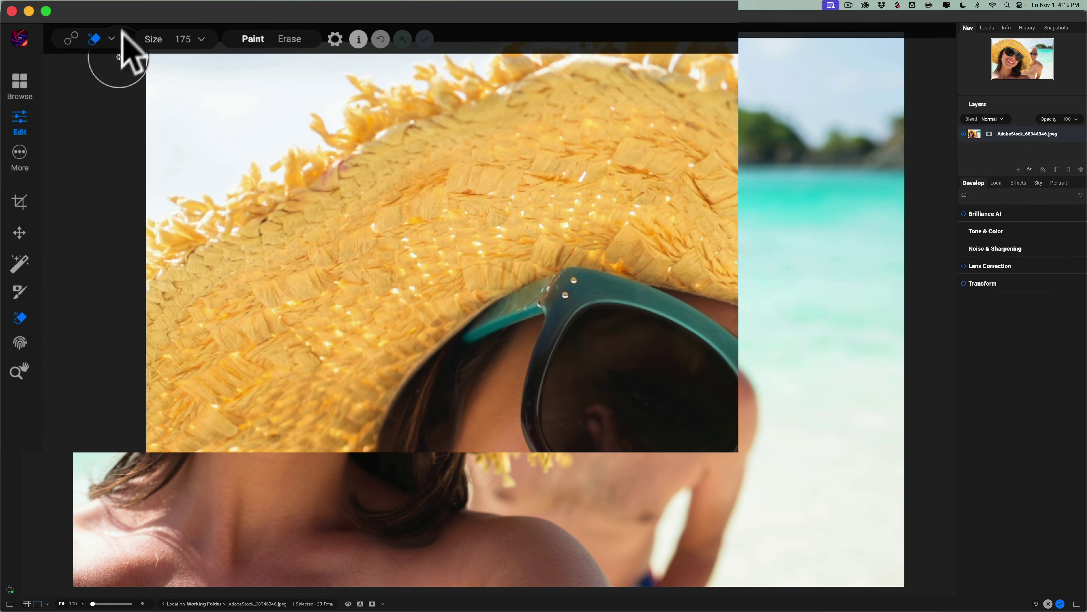
left_click(114, 37)
left_click(113, 88)
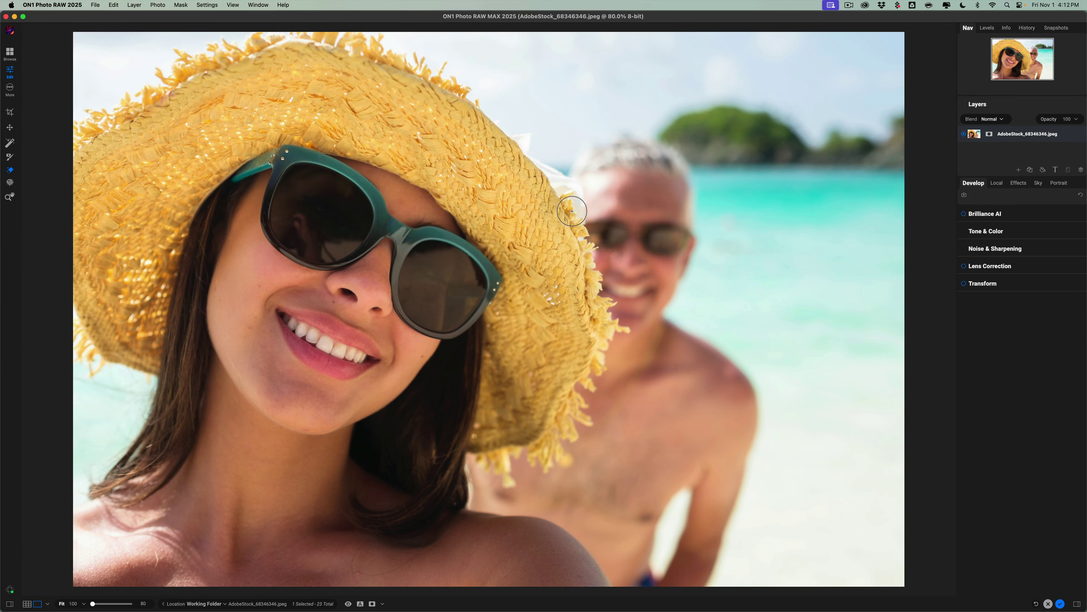
Step: Paint a mask outline around the man behind the woman, using a smaller brush along the hat's frayed brim
mouse_move(572, 211)
left_mouse_down()
mouse_move(570, 172)
mouse_move(591, 151)
mouse_move(627, 138)
mouse_move(675, 159)
mouse_move(689, 199)
mouse_move(668, 310)
mouse_move(721, 351)
mouse_move(750, 395)
mouse_move(752, 479)
mouse_move(745, 496)
mouse_move(752, 452)
mouse_move(728, 539)
mouse_move(678, 592)
mouse_move(693, 489)
mouse_move(661, 510)
mouse_move(647, 576)
mouse_move(635, 581)
mouse_move(576, 518)
mouse_move(592, 540)
mouse_move(555, 512)
mouse_move(476, 498)
mouse_move(475, 464)
mouse_move(506, 496)
mouse_move(527, 492)
mouse_move(519, 454)
mouse_move(530, 474)
mouse_move(581, 463)
mouse_move(566, 441)
mouse_move(593, 429)
mouse_move(598, 411)
mouse_move(583, 391)
mouse_move(614, 369)
left_mouse_up()
key("bracketleft")
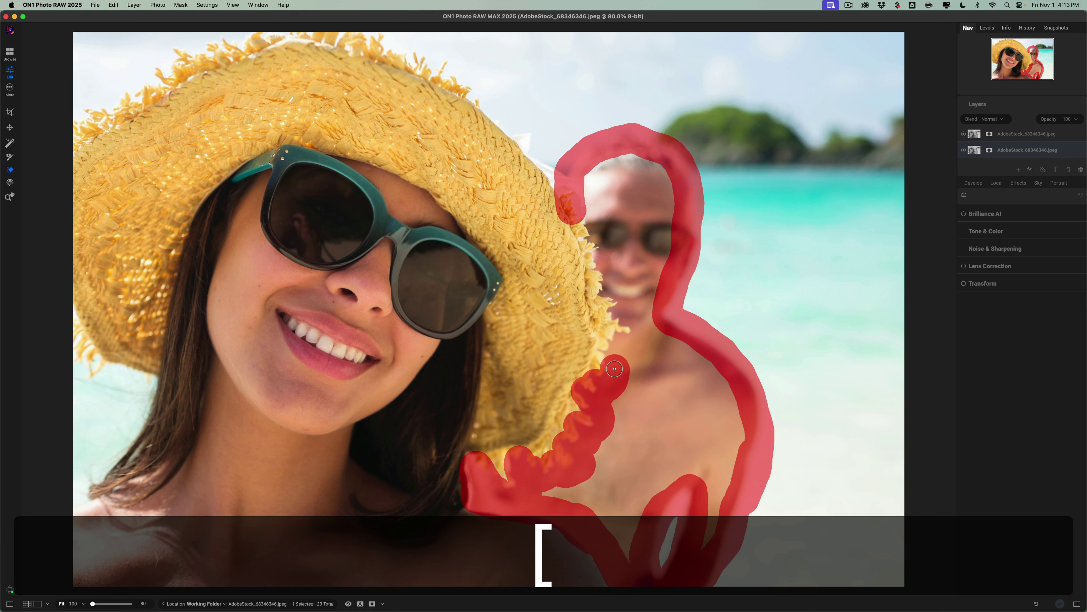
key("bracketleft")
mouse_move(610, 360)
left_mouse_down()
mouse_move(604, 351)
mouse_move(620, 356)
left_mouse_up()
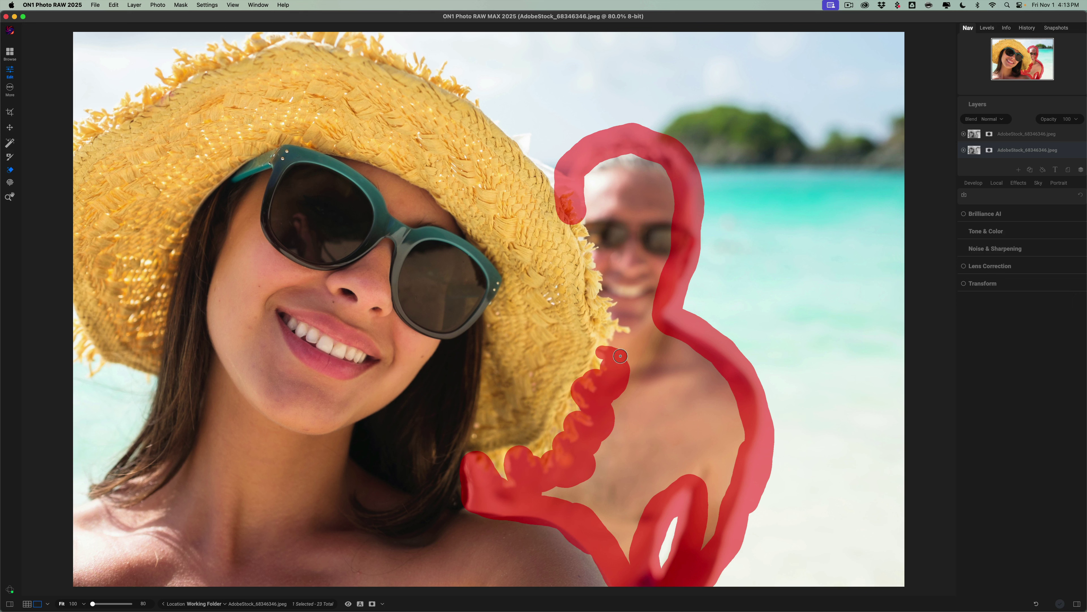
Step: Finish the mask along the brim, fill in the man's head and body with brush size 300, and generate his removal
mouse_move(610, 344)
left_mouse_down()
mouse_move(610, 311)
mouse_move(617, 301)
mouse_move(600, 294)
mouse_move(600, 249)
mouse_move(583, 238)
mouse_move(591, 177)
mouse_move(649, 169)
mouse_move(635, 165)
mouse_move(663, 196)
mouse_move(586, 200)
mouse_move(594, 210)
mouse_move(667, 218)
mouse_move(607, 230)
mouse_move(665, 251)
mouse_move(621, 253)
mouse_move(617, 264)
mouse_move(655, 267)
mouse_move(647, 285)
mouse_move(622, 285)
mouse_move(644, 305)
mouse_move(627, 316)
mouse_move(652, 320)
mouse_move(661, 355)
mouse_move(715, 399)
mouse_move(723, 471)
mouse_move(707, 535)
mouse_move(696, 461)
mouse_move(629, 360)
mouse_move(616, 437)
mouse_move(552, 488)
mouse_move(597, 505)
mouse_move(619, 542)
mouse_move(617, 516)
mouse_move(650, 456)
mouse_move(644, 431)
left_mouse_up()
key("bracketright")
key("bracketright")
key("bracketright")
key("bracketright")
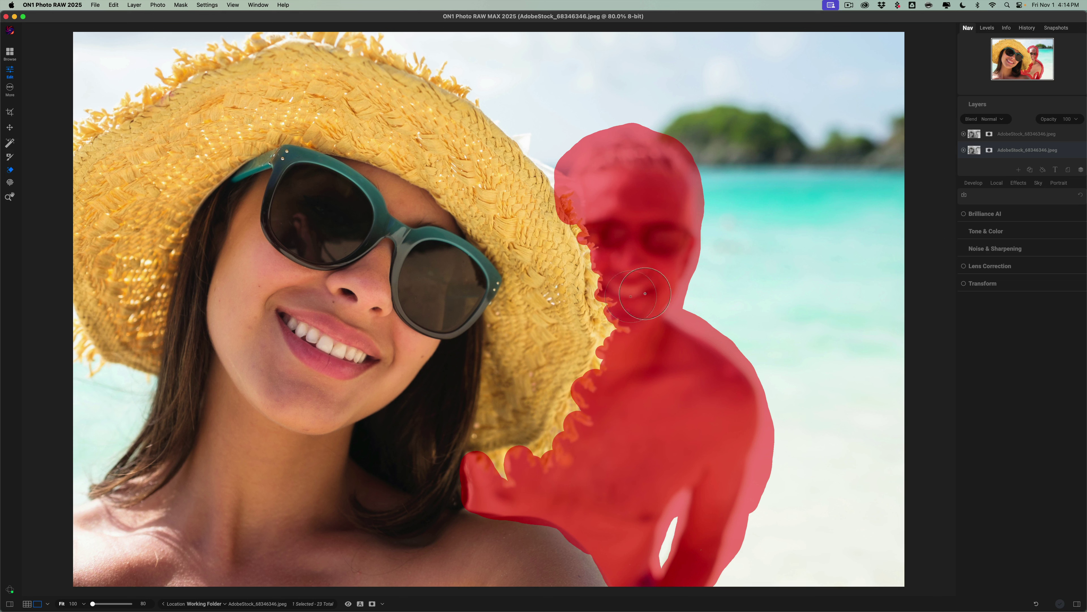
mouse_move(212, 26)
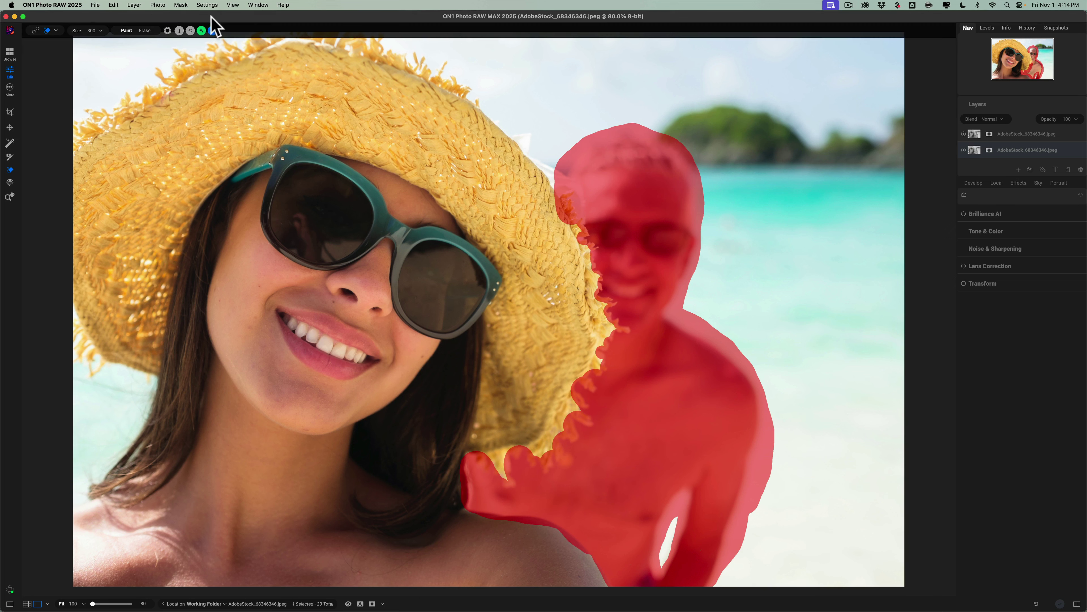
left_click(201, 31)
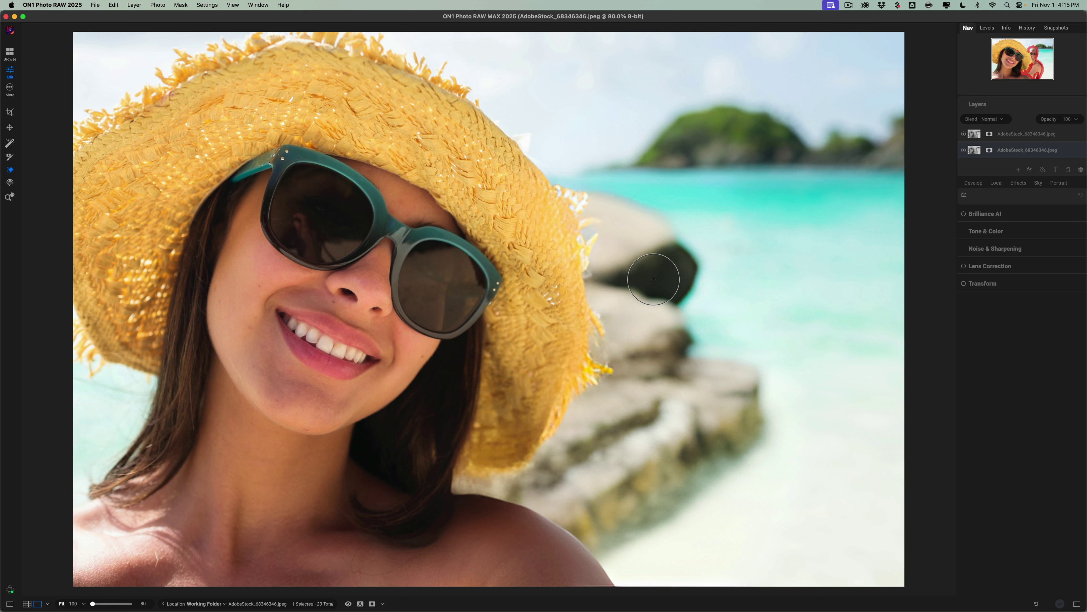
Step: Check which AI models the Generative Eraser offers, leaving the selected model as it is
mouse_move(212, 31)
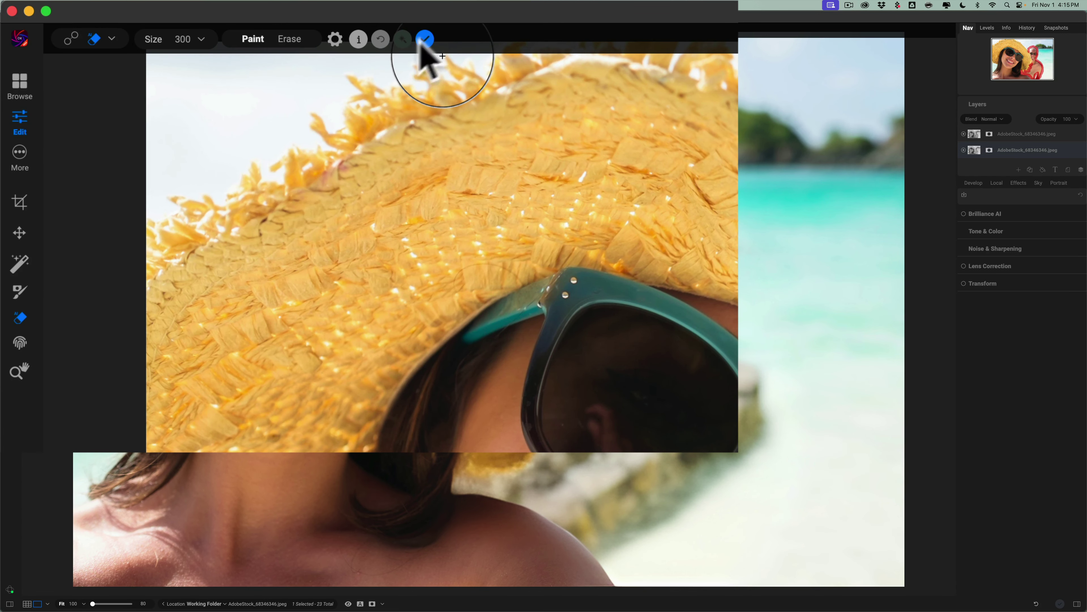
left_click(334, 39)
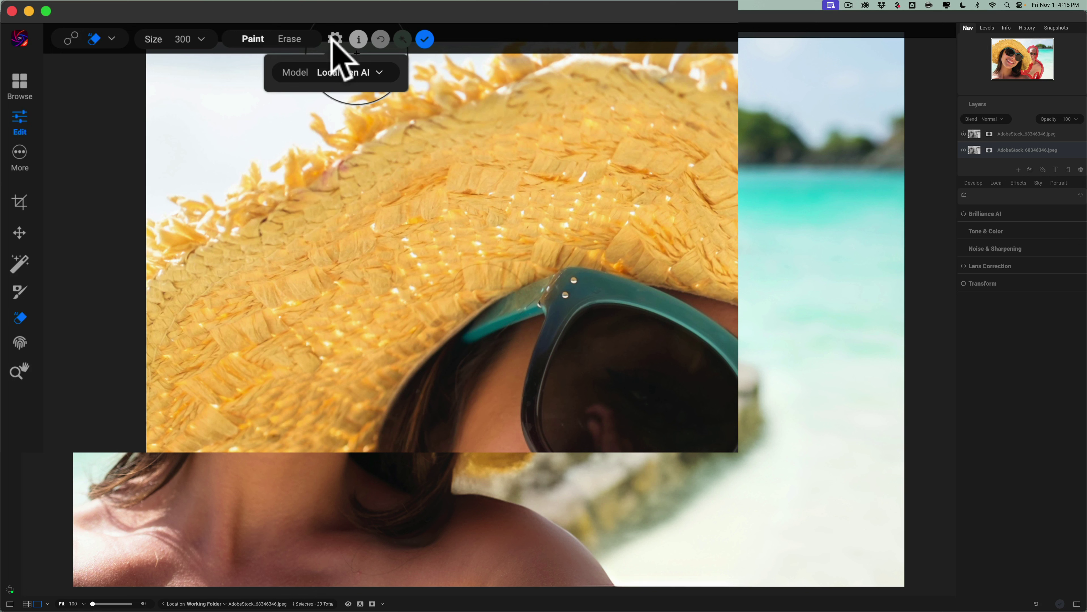
left_click(371, 73)
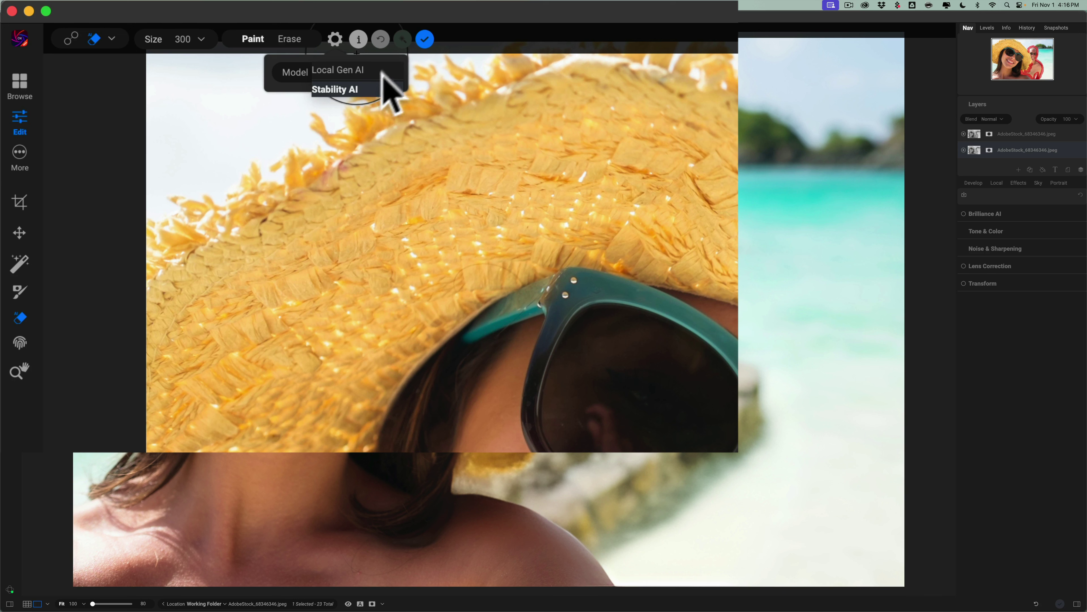
left_click(553, 33)
left_click(551, 46)
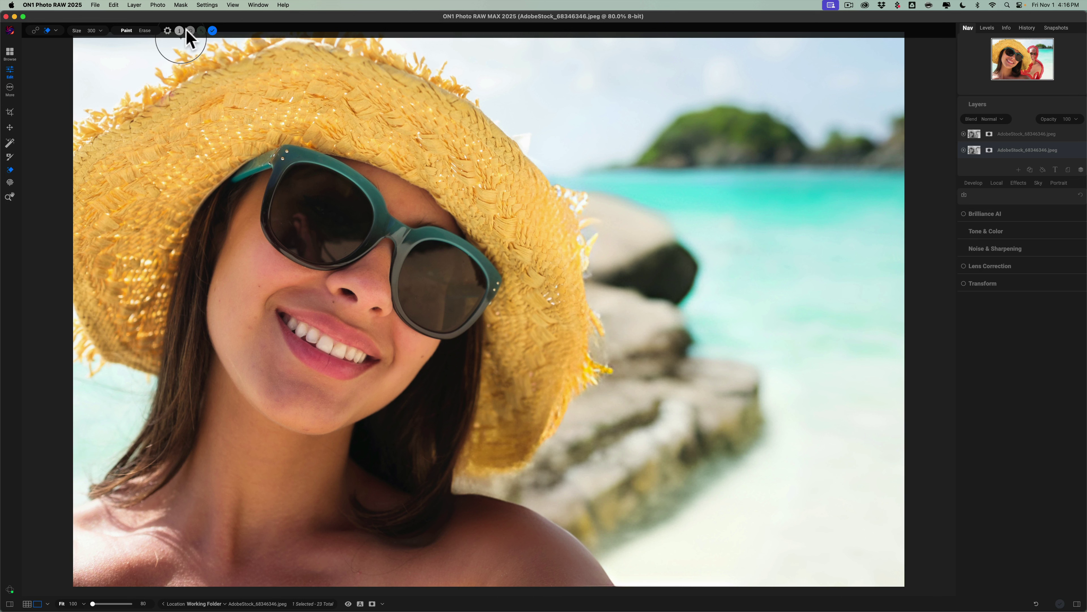
Step: Undo the man's removal and clear all the mask strokes painted over him
left_click(190, 32)
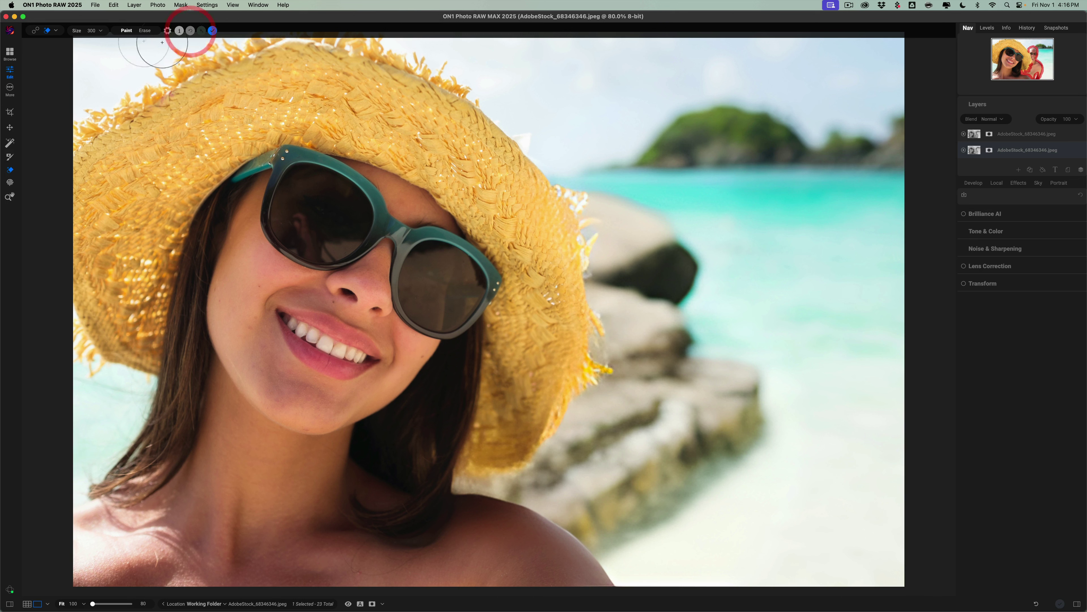
key("super+z")
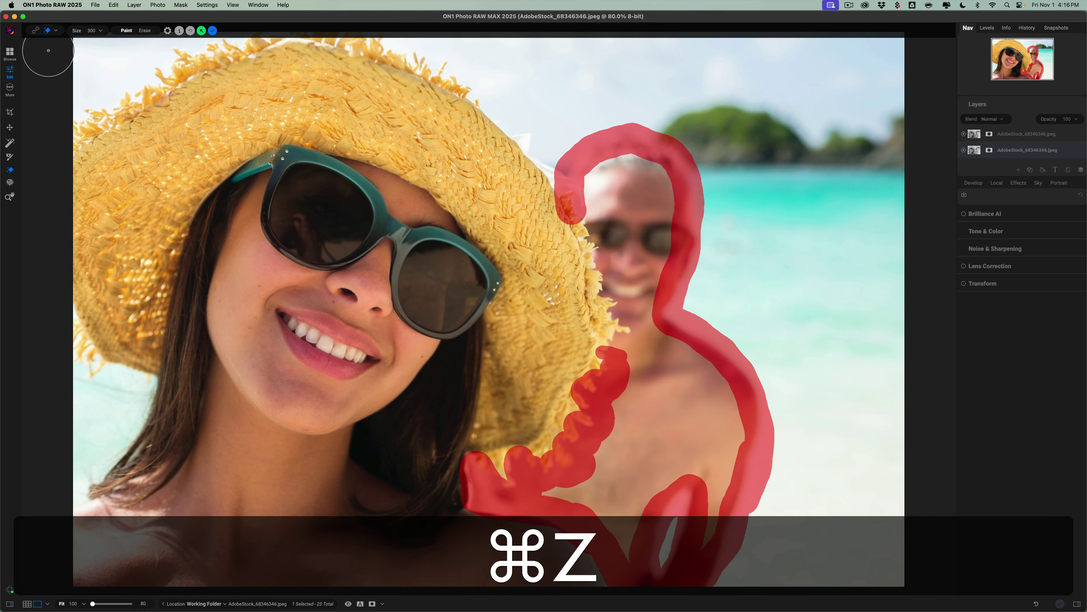
key("super+z")
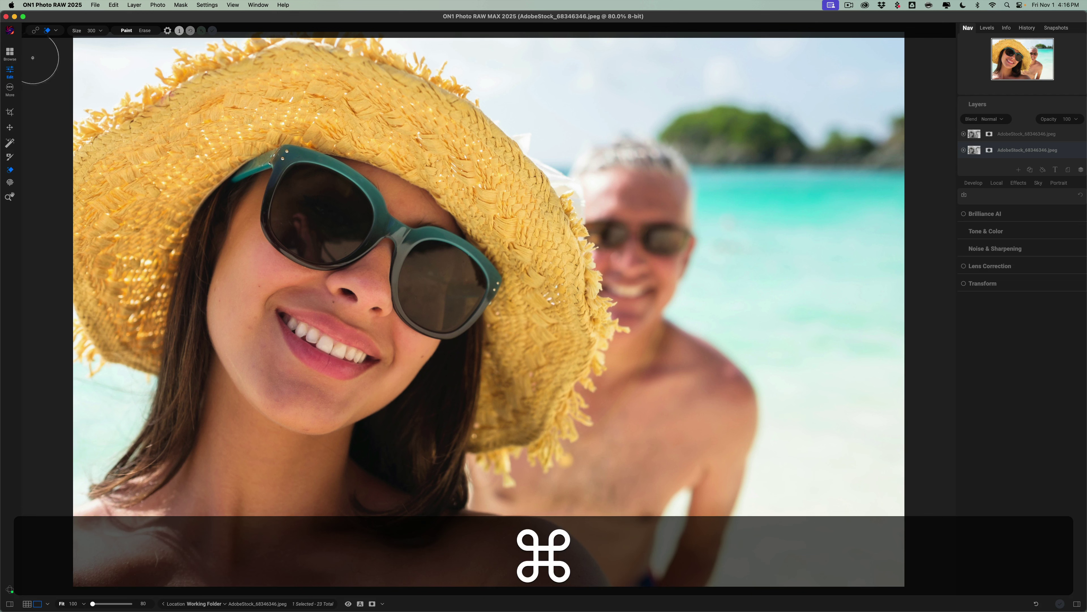
Step: Return to browsing the photos in Working Folder
left_click(9, 53)
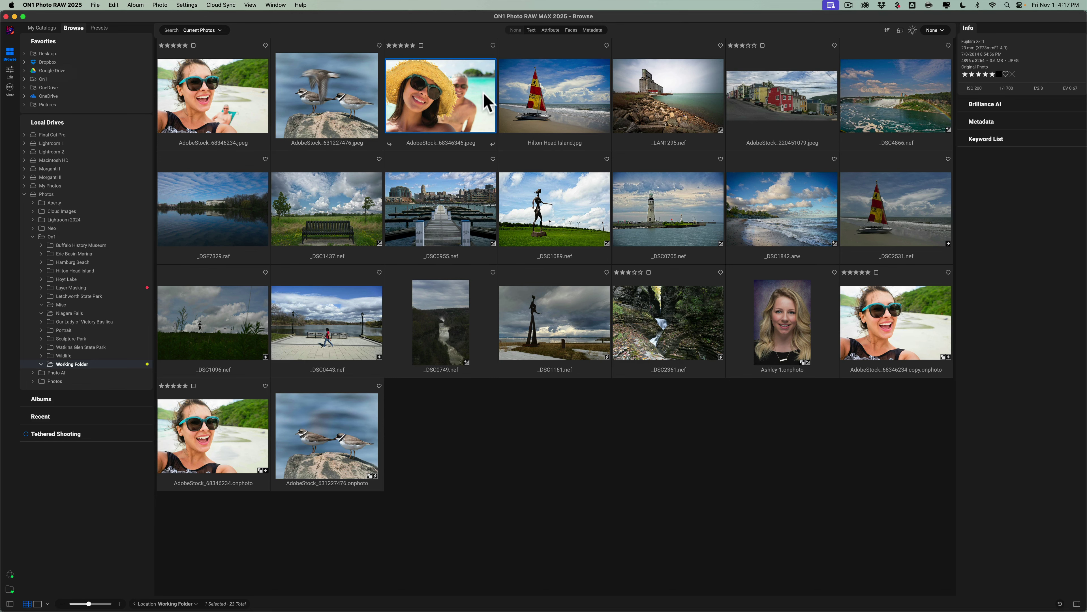
Step: Open Hilton Head Island.jpg for editing
left_click(562, 100)
double_click(563, 100)
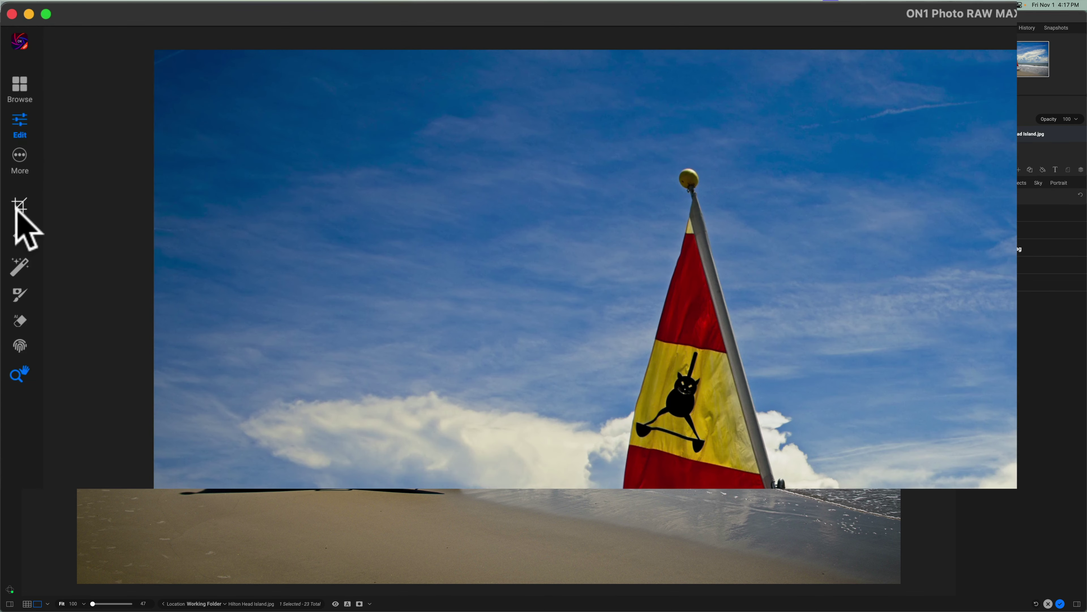
Step: Try extending the sailboat photo's canvas upward and to the left using Crop with Local Gen AI Canvas Extension, and undo the generated result
left_click(18, 208)
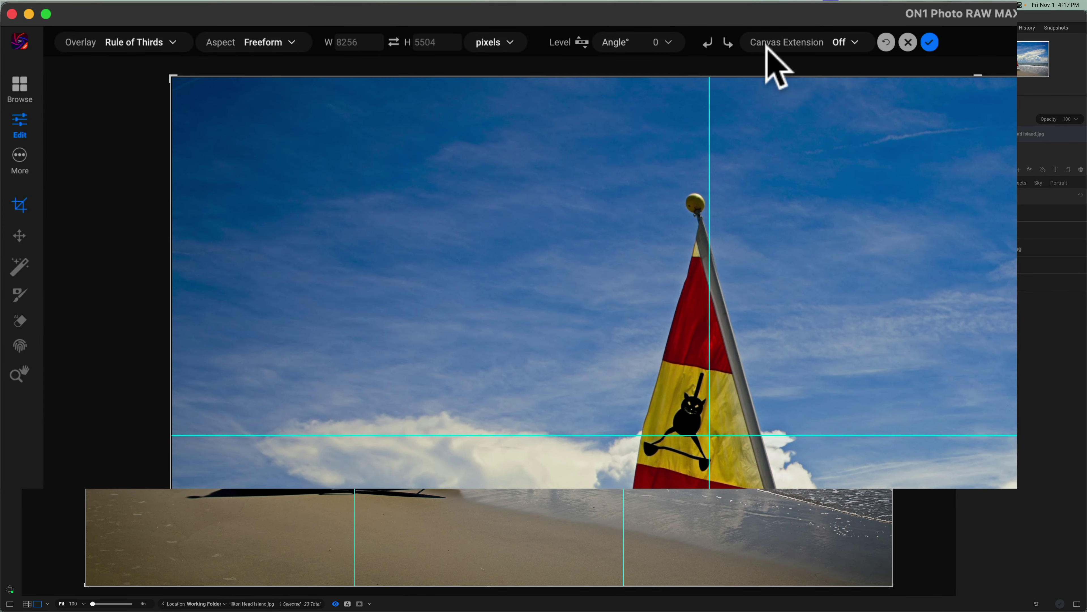
left_click(852, 42)
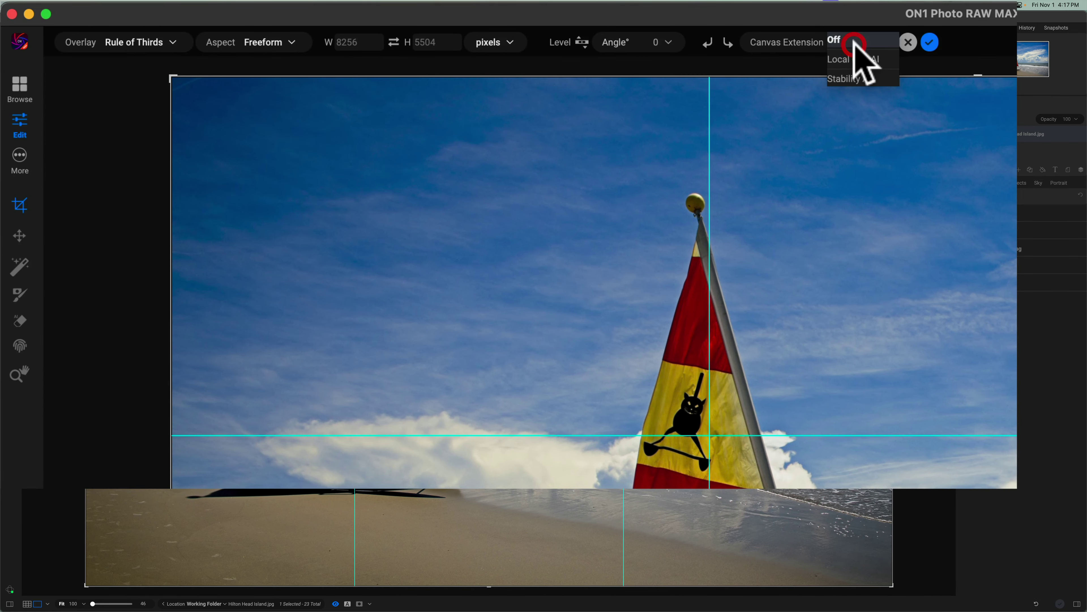
left_click(882, 59)
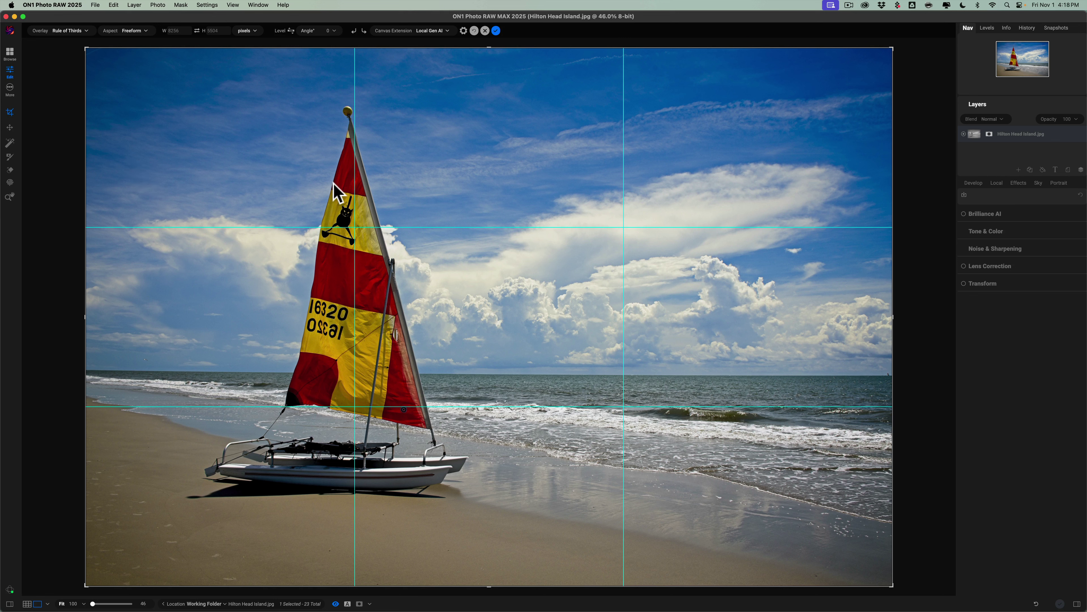
key("super+minus")
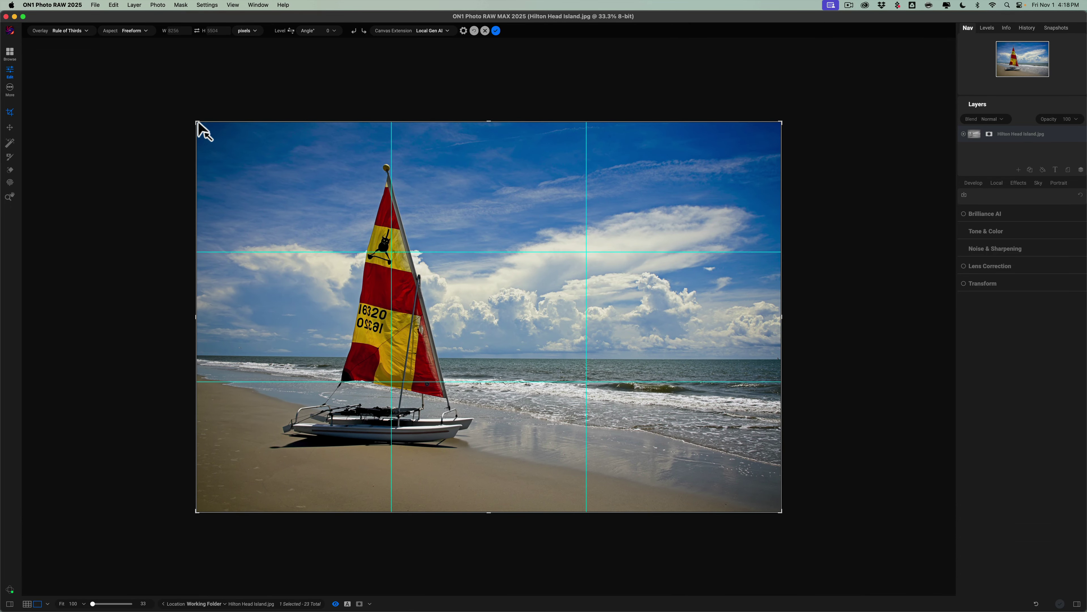
left_click_drag(197, 122, 160, 84)
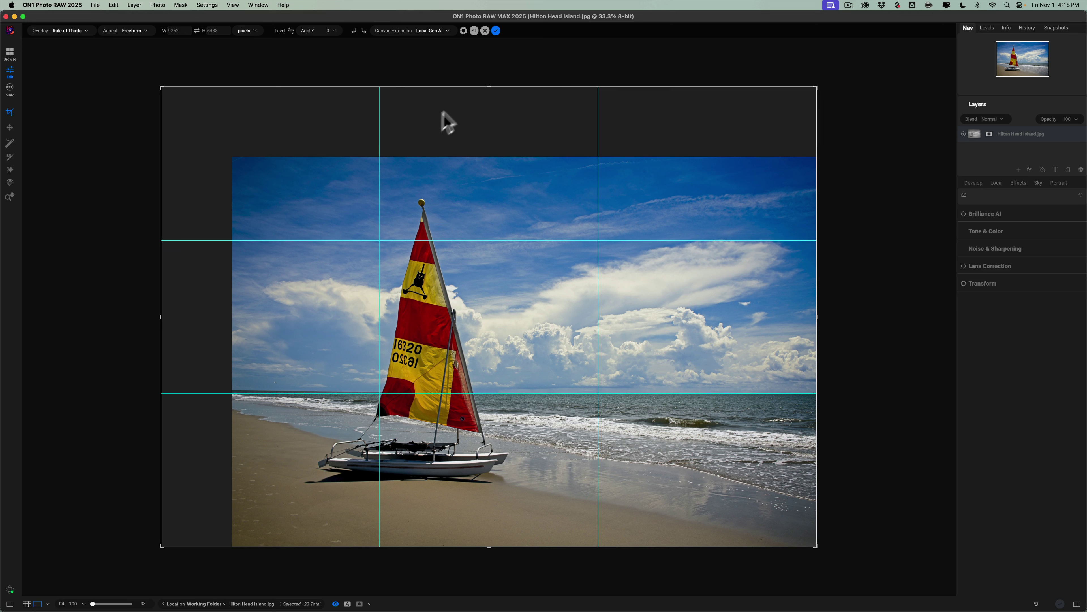
left_click(496, 31)
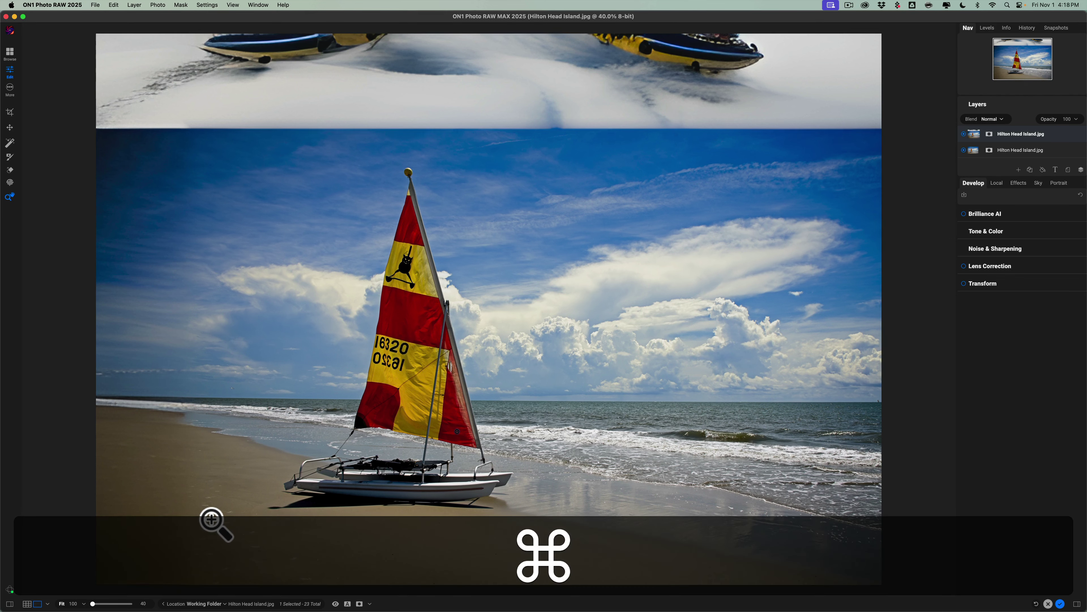
key("super+z")
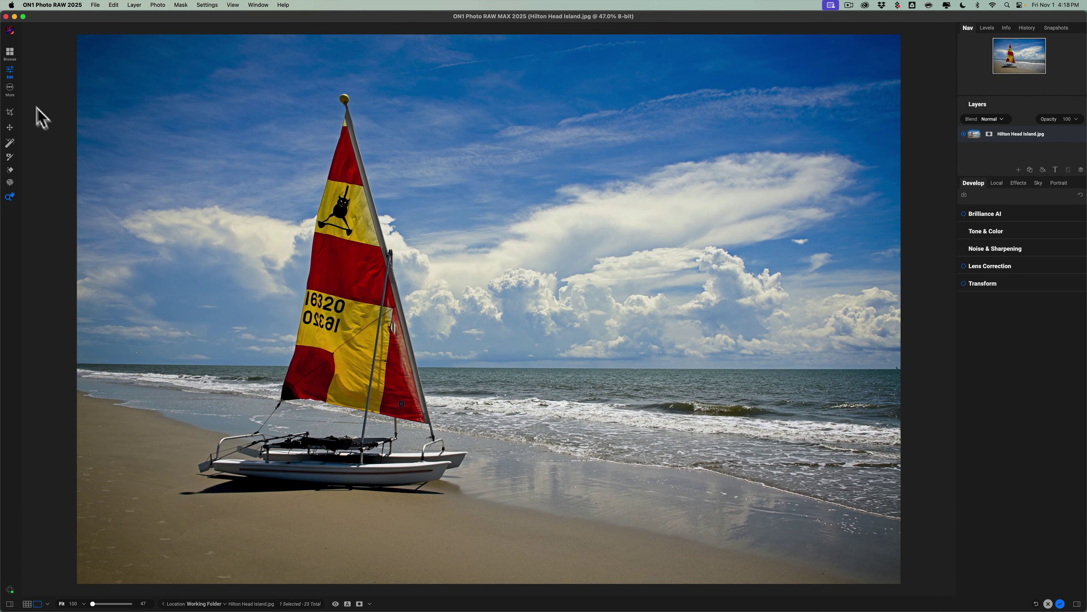
Step: Crop outward with Canvas Extension set to Local Gen AI, adding area above and left of the sailboat photo, and generate the fill
left_click(10, 112)
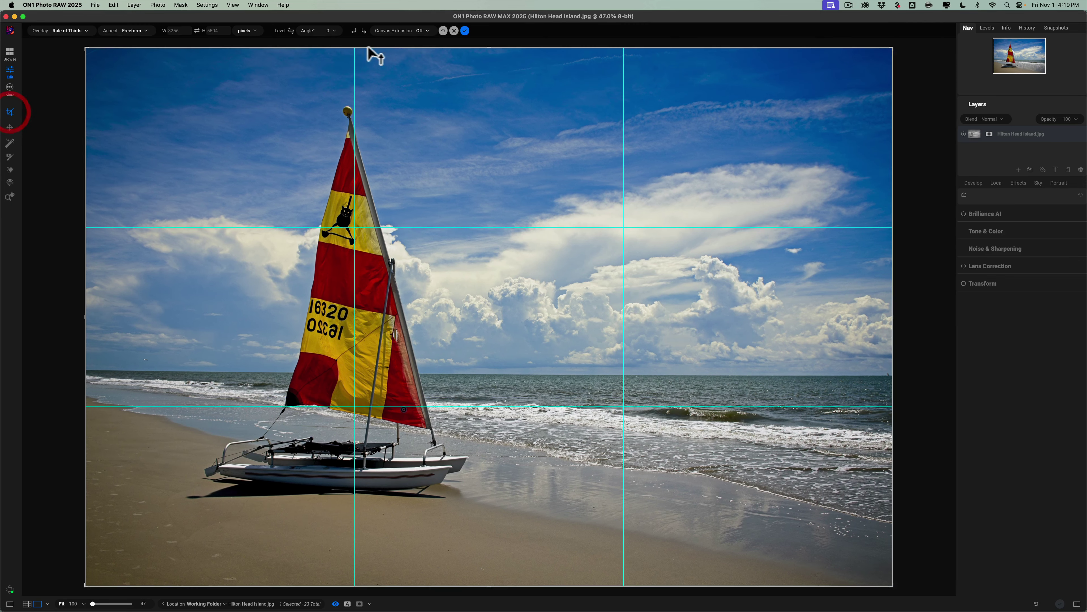
left_click(423, 32)
left_click(425, 38)
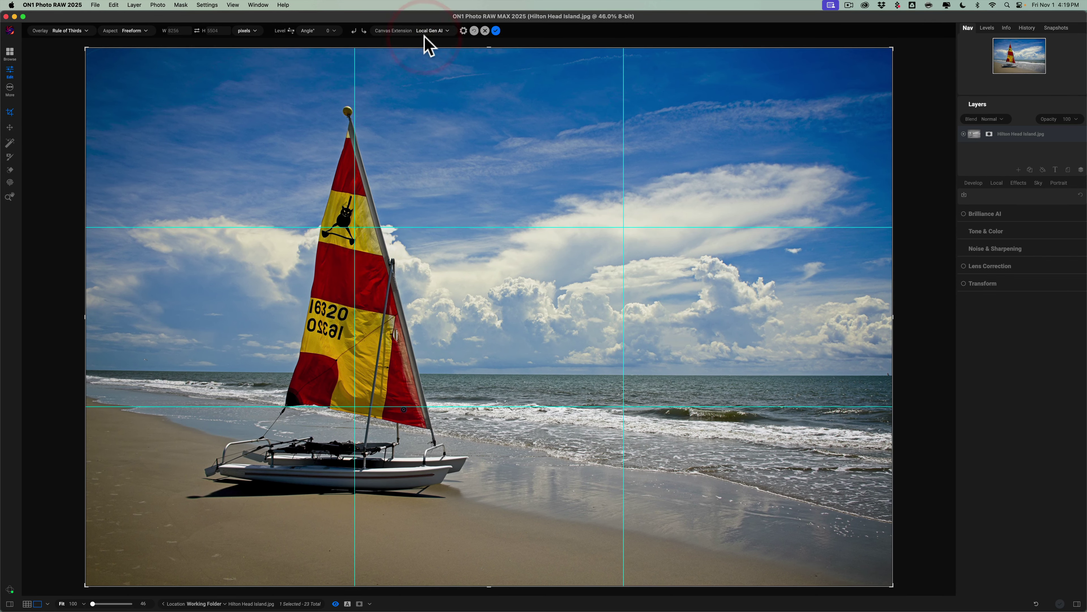
key("super")
key("super+minus")
left_click_drag(226, 157, 168, 87)
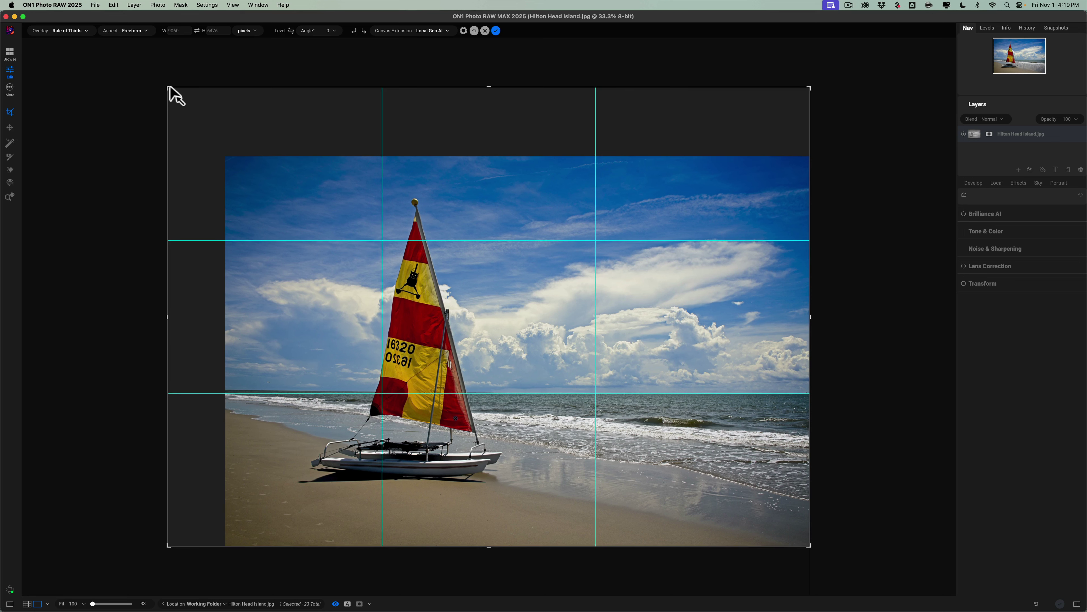
left_click(496, 30)
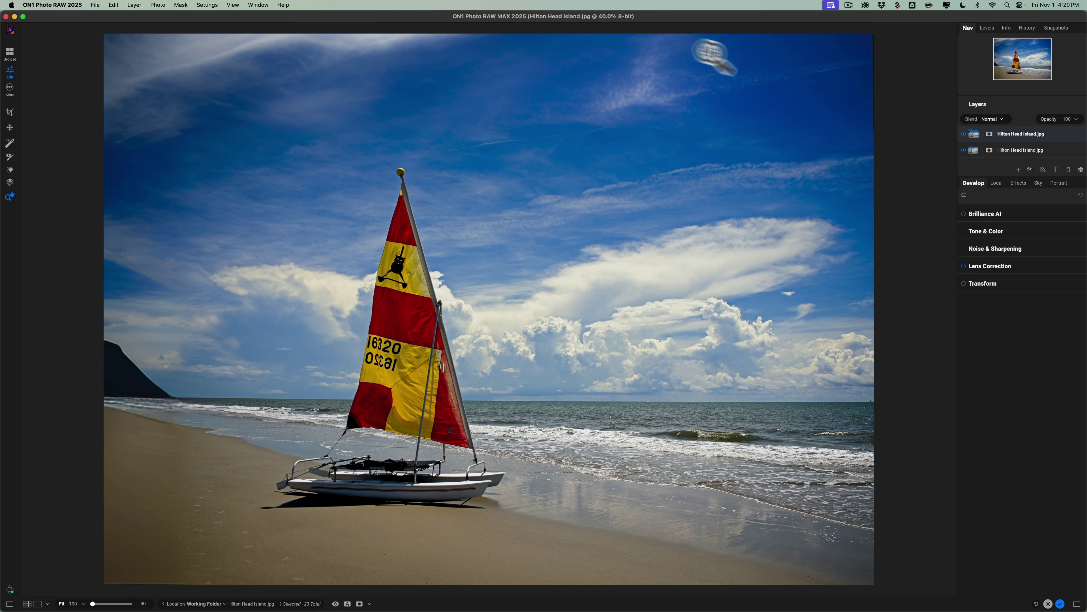
Step: Return to browsing the Working Folder photos and open _LAN1295.nef for editing
left_click(10, 54)
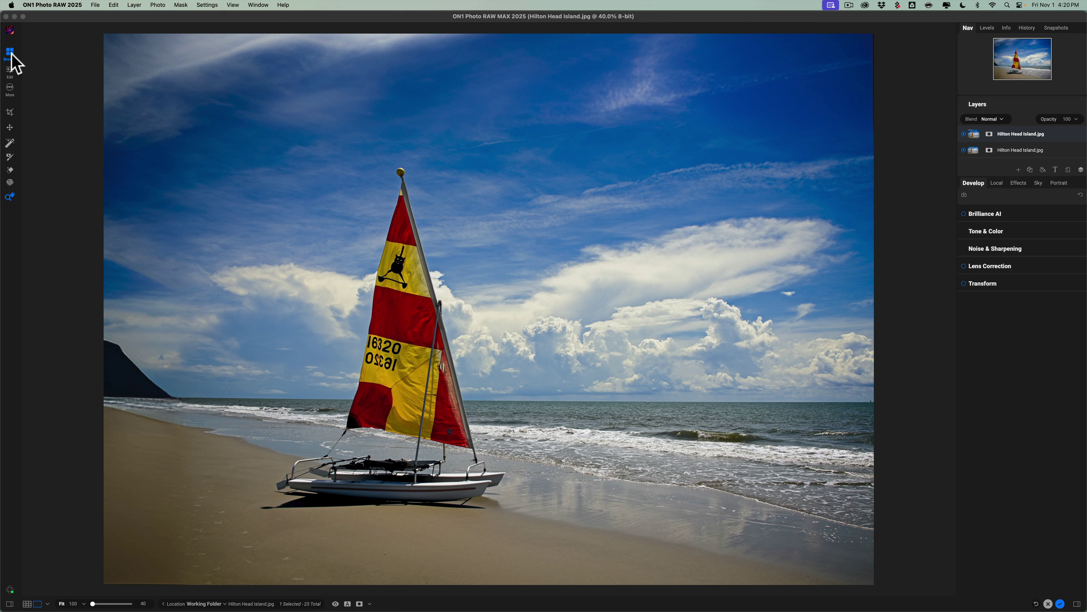
left_click(16, 61)
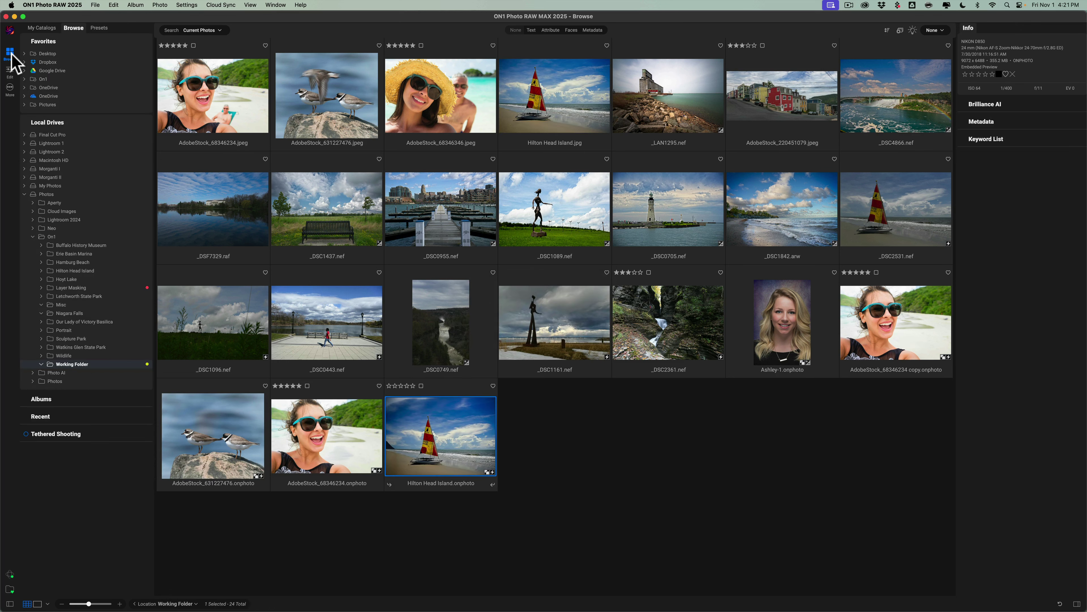
mouse_move(604, 116)
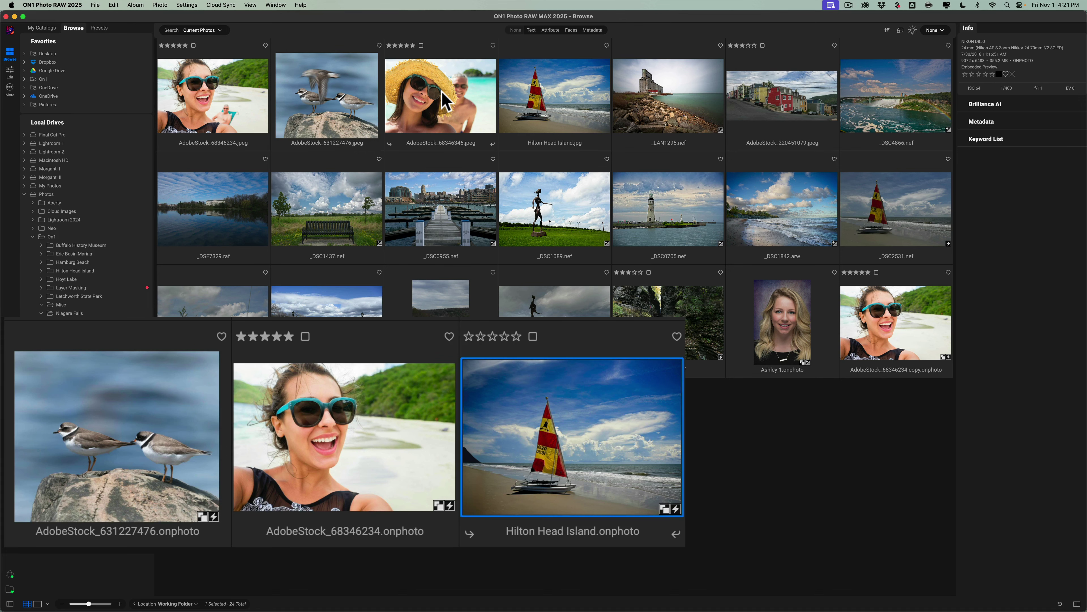
left_click(670, 108)
double_click(670, 108)
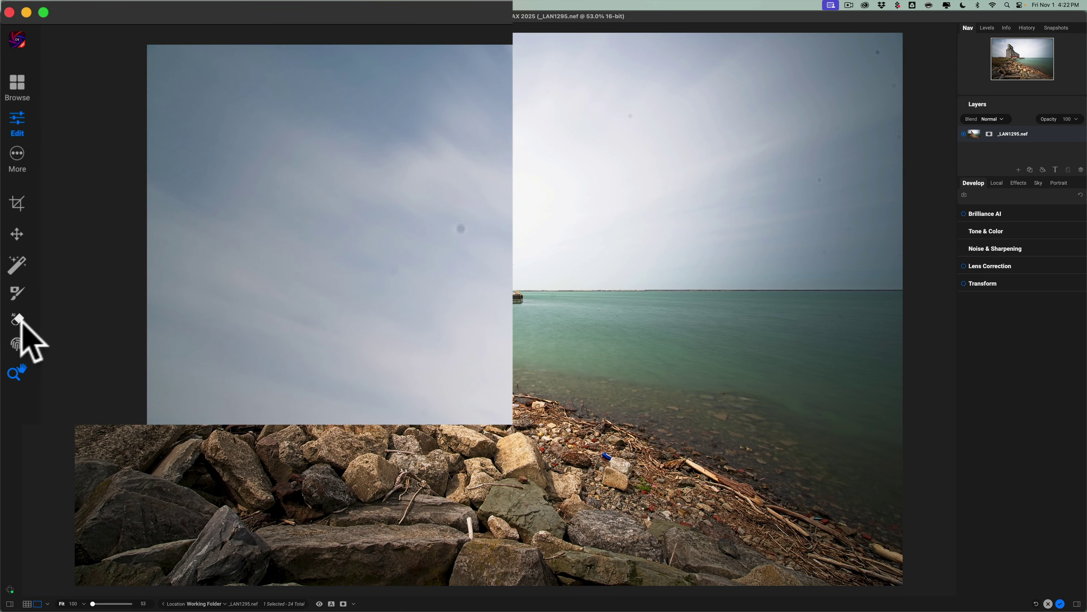
Step: Run the Perfect Eraser's Reduce Dust on the grain elevator photo, and erase two leftover spots in the water near the horizon
left_click(18, 318)
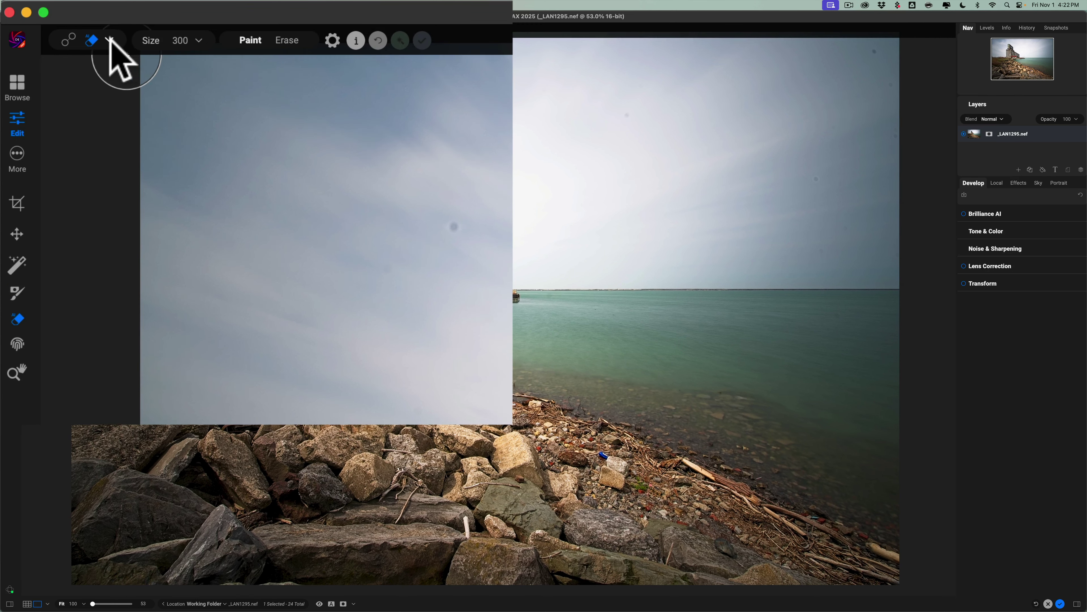
left_click(110, 39)
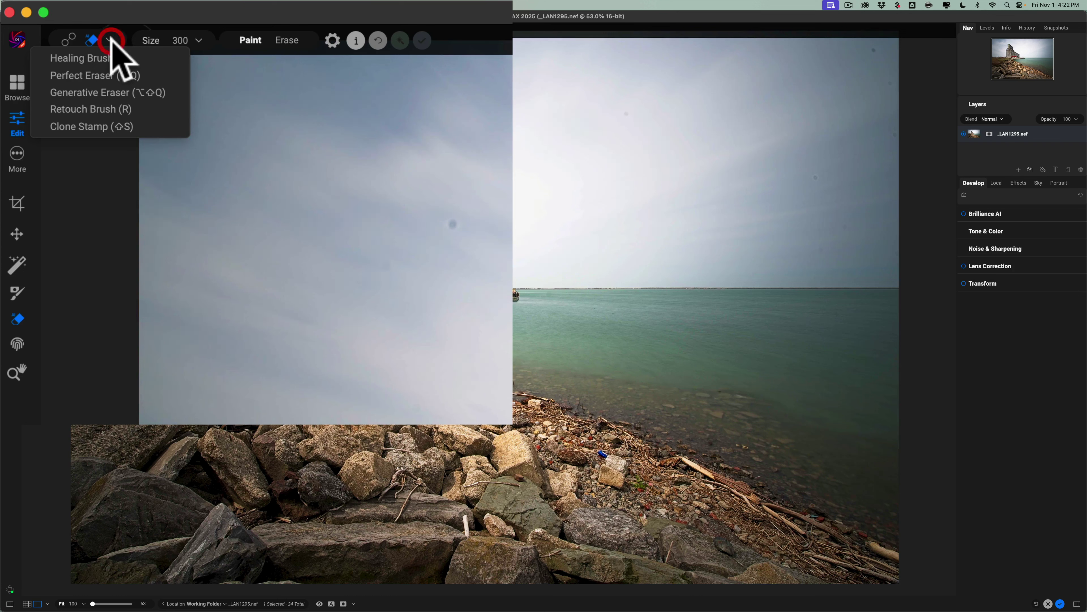
left_click(105, 72)
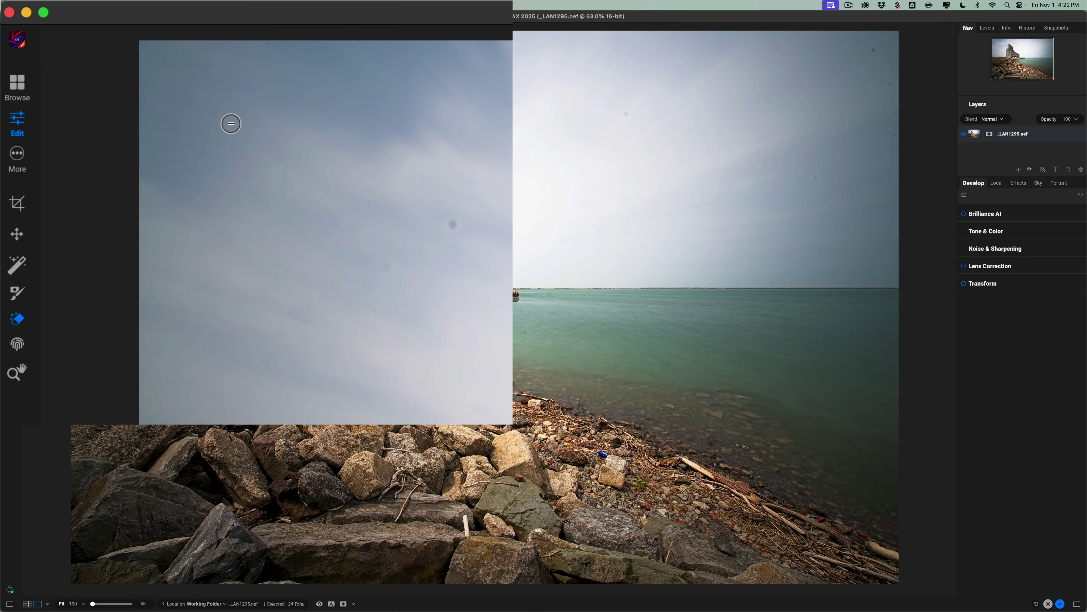
mouse_move(255, 47)
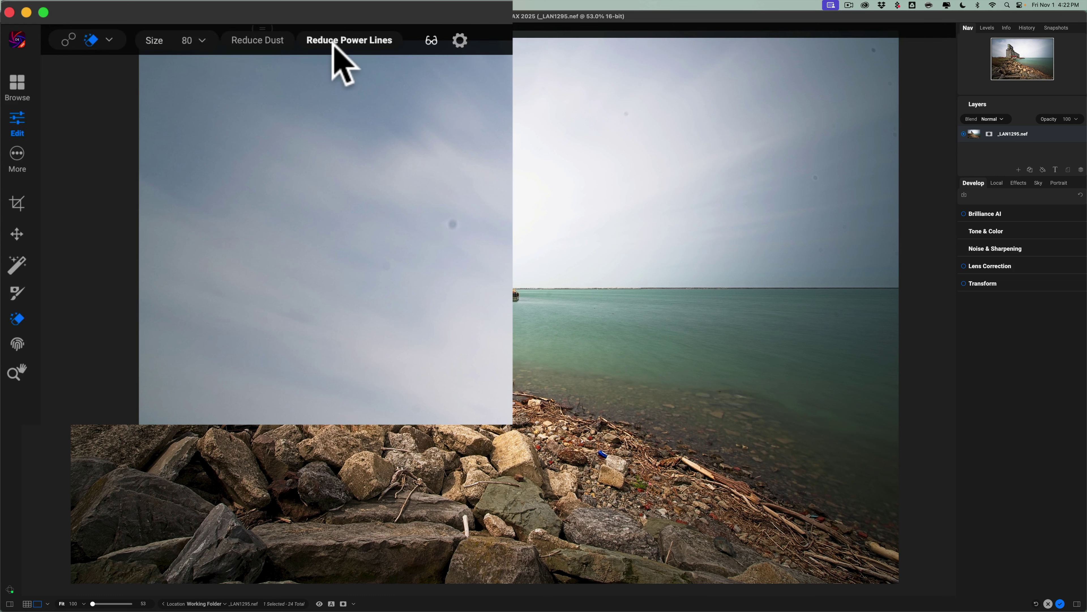
left_click(256, 41)
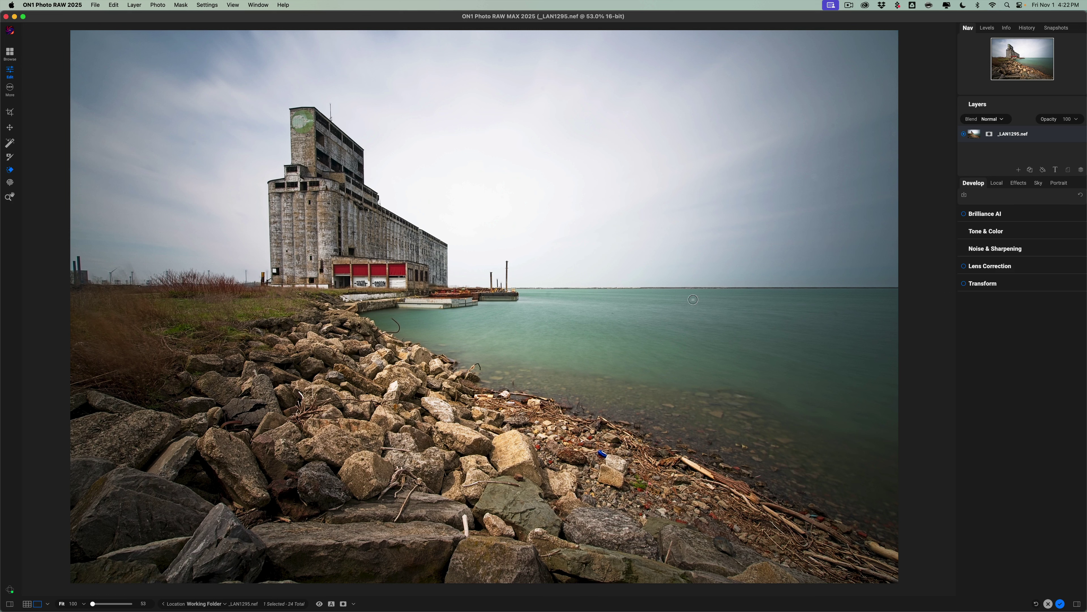
left_click(834, 310)
left_click(547, 295)
Step: Open _DSC1939.jpg from Working Folder and remove its power lines with the Perfect Eraser's Reduce Power Lines
left_click(9, 51)
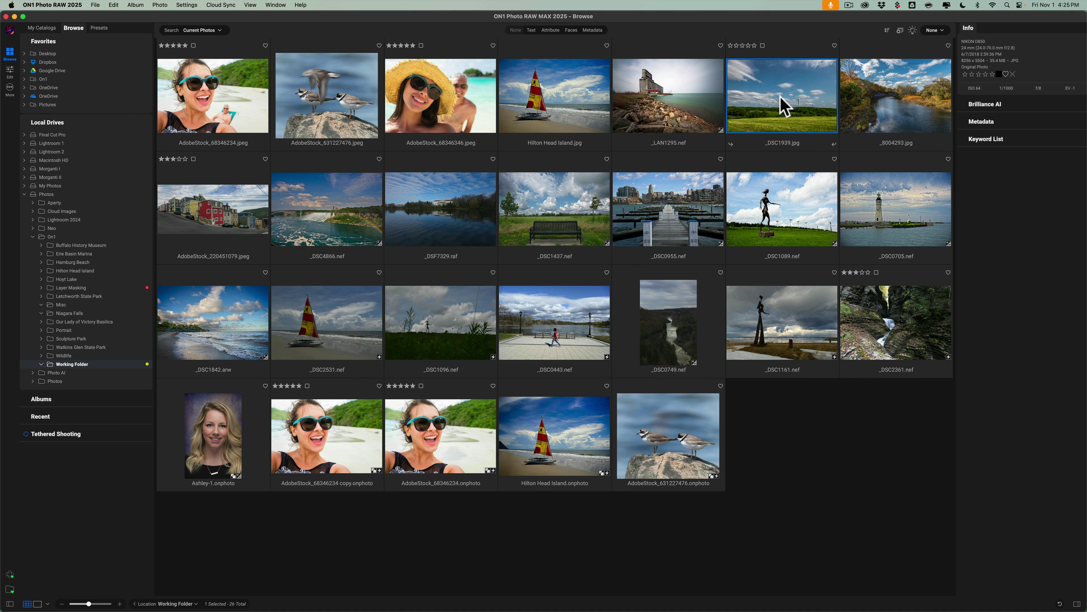
double_click(782, 103)
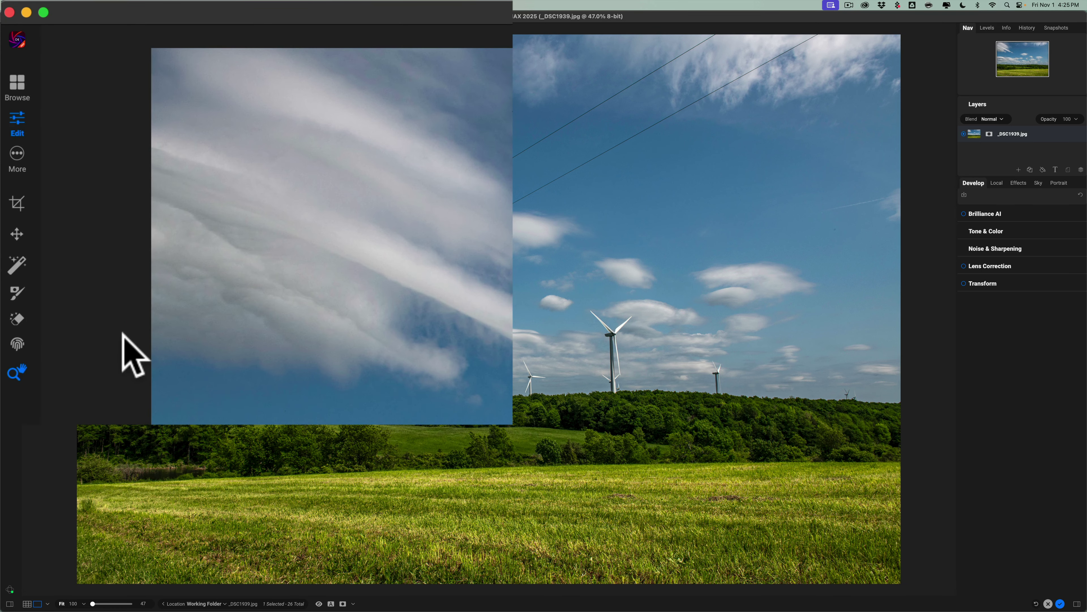
left_click(15, 317)
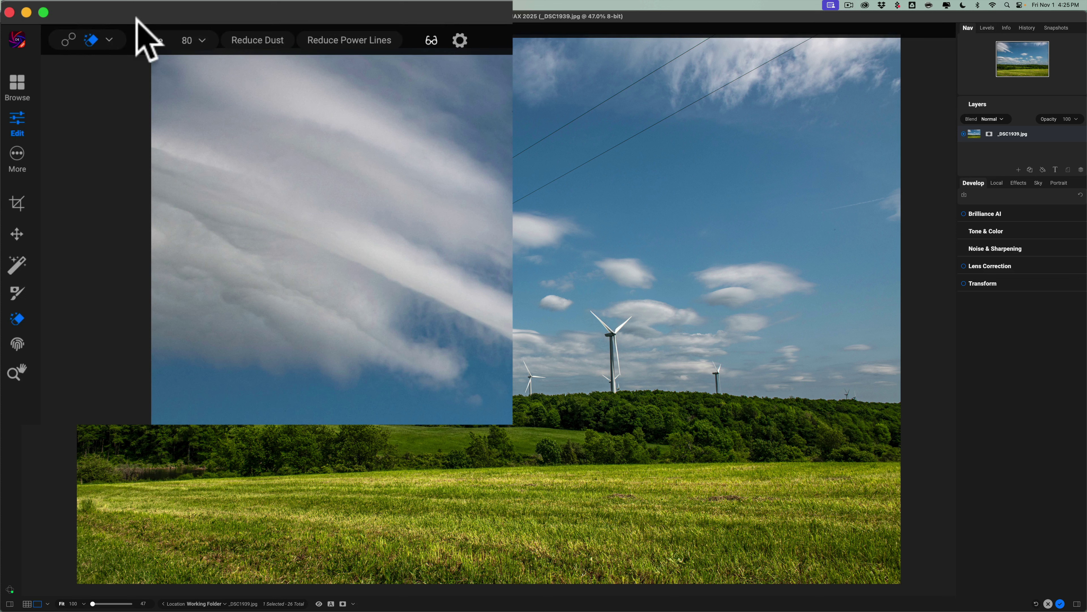
left_click(107, 35)
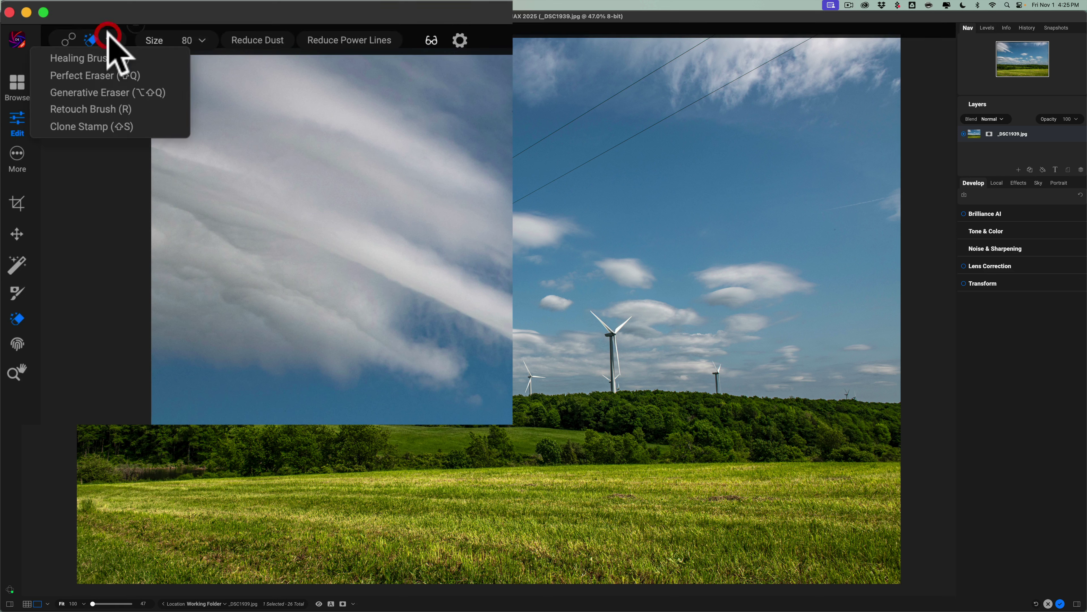
left_click(103, 76)
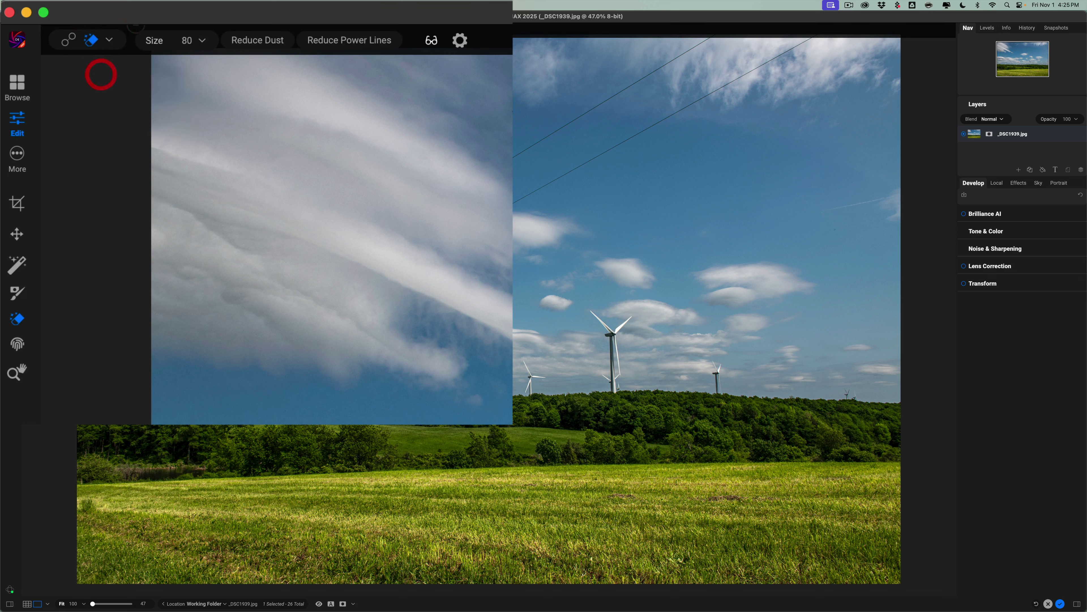
left_click(344, 41)
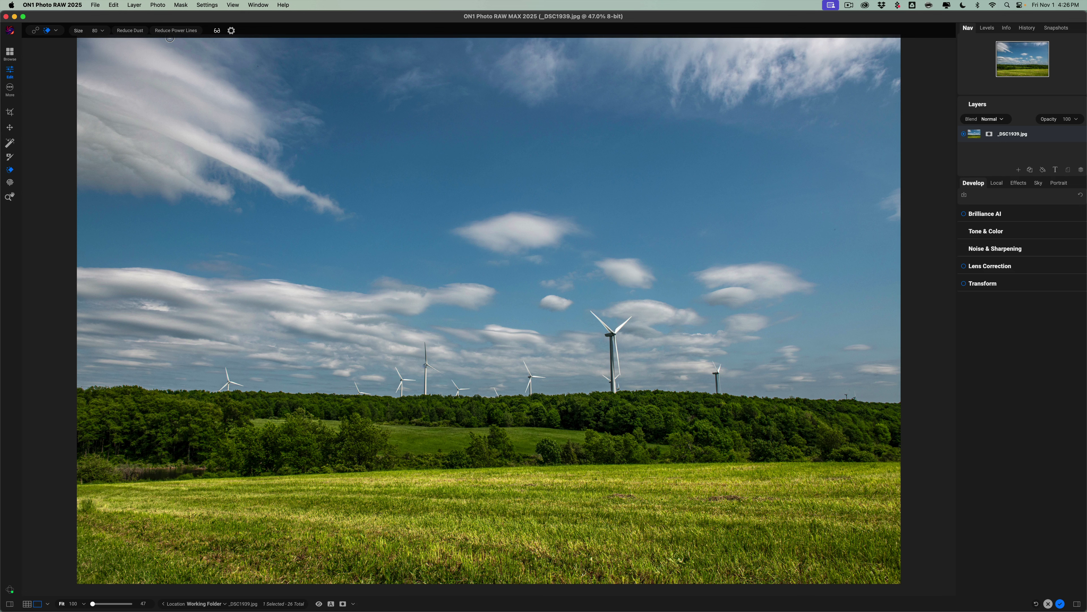
Step: Open _8004293.jpg from Working Folder and apply Reduce Power Lines to the river photo
left_click(9, 52)
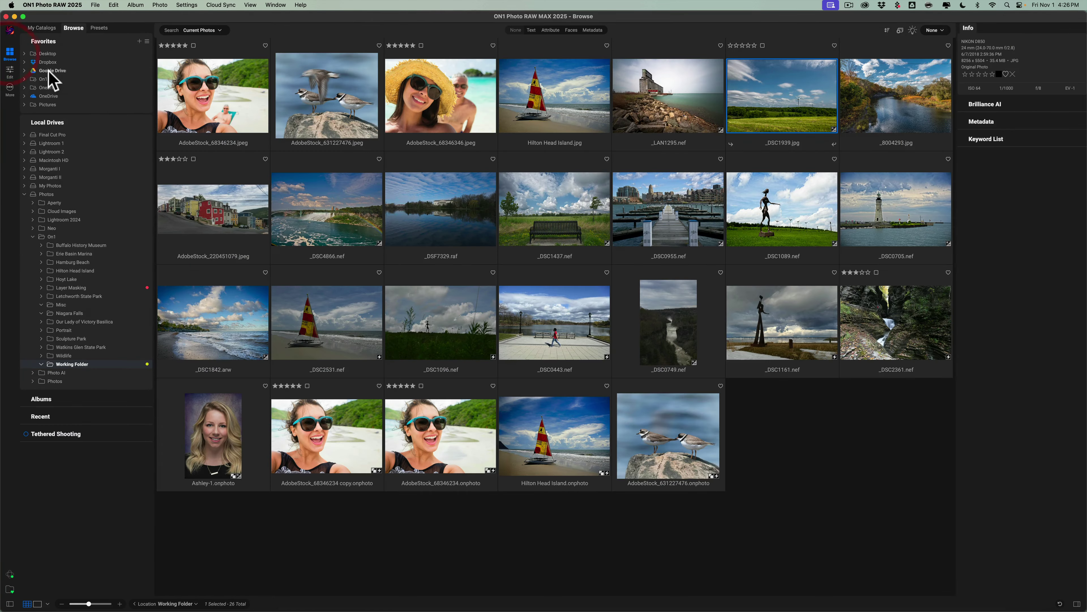
left_click(881, 106)
double_click(880, 106)
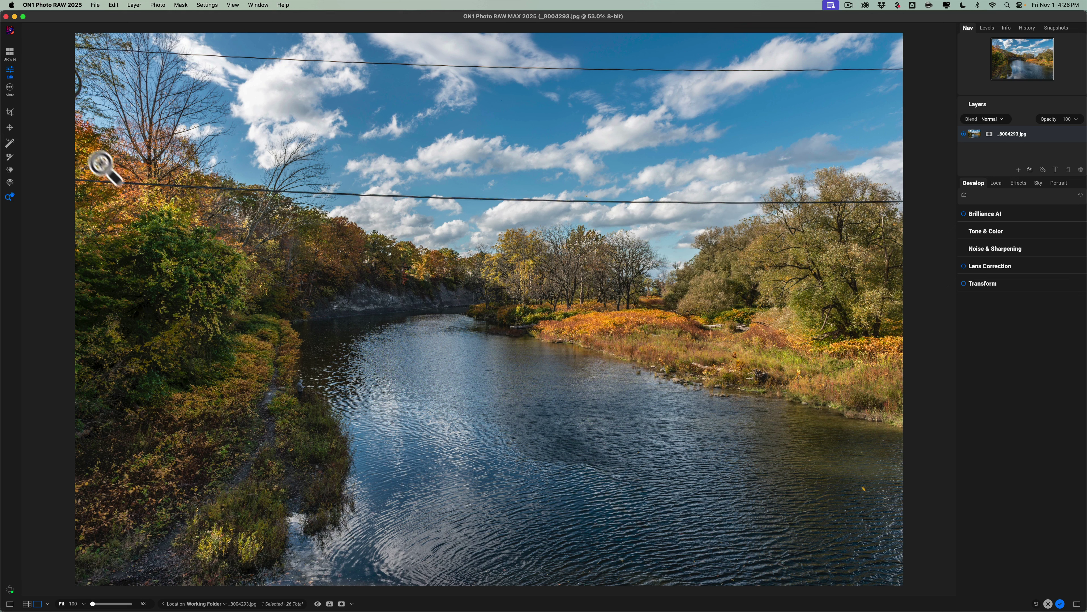
left_click(9, 170)
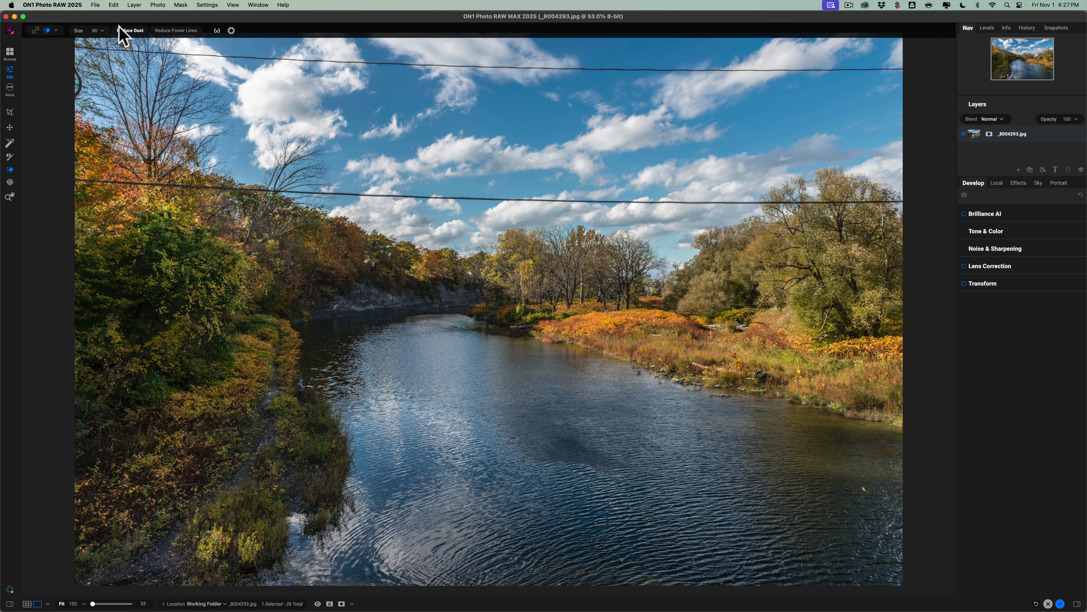
left_click(166, 31)
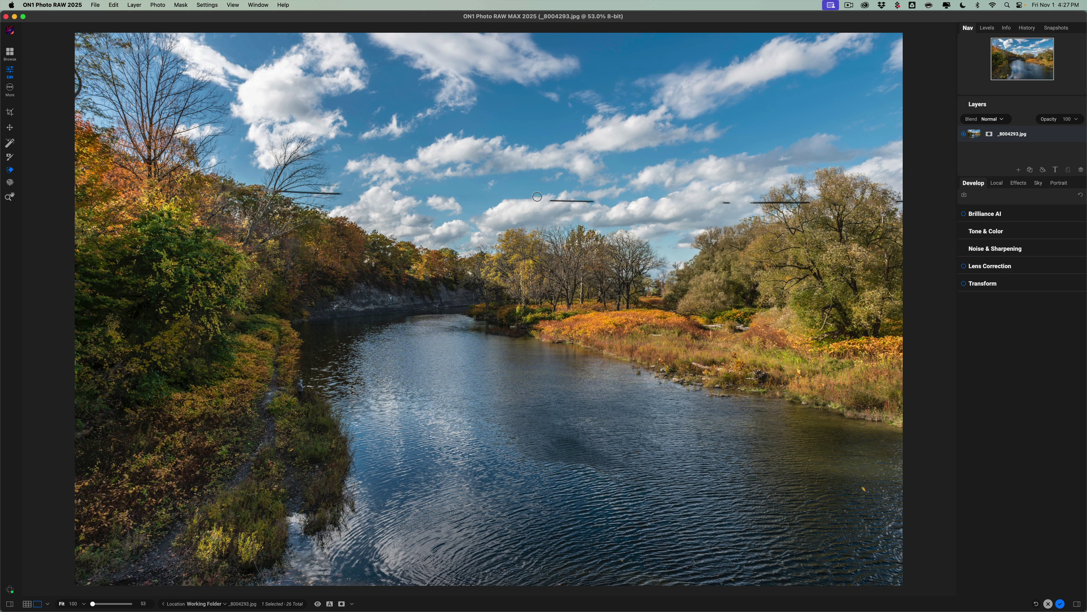
Step: Erase the leftover power line segments in the sky and across the trees on both riverbanks with the Perfect Eraser
left_click(9, 169)
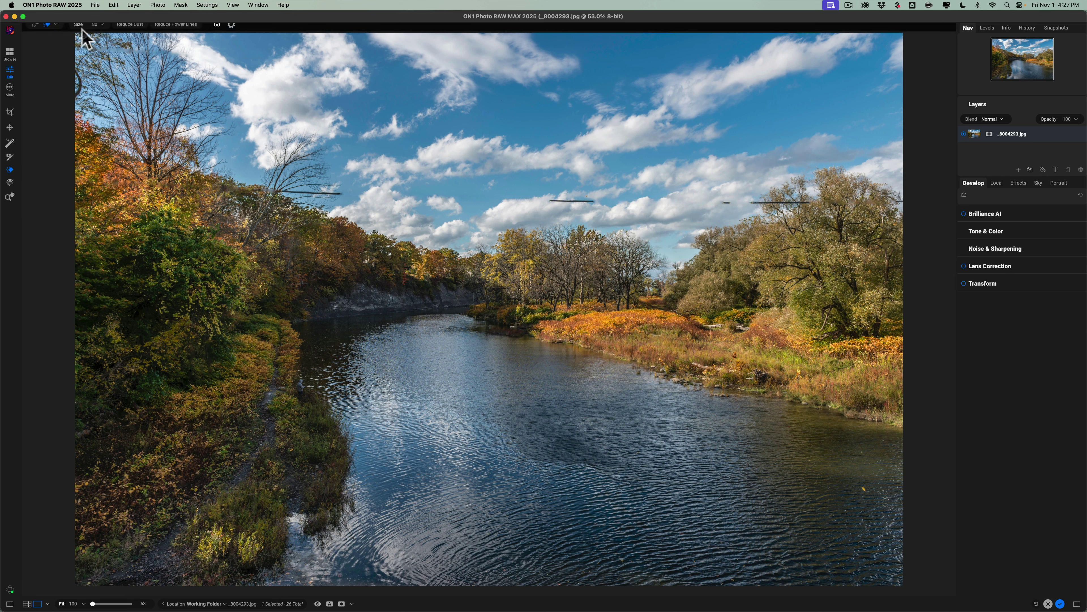
left_click(58, 30)
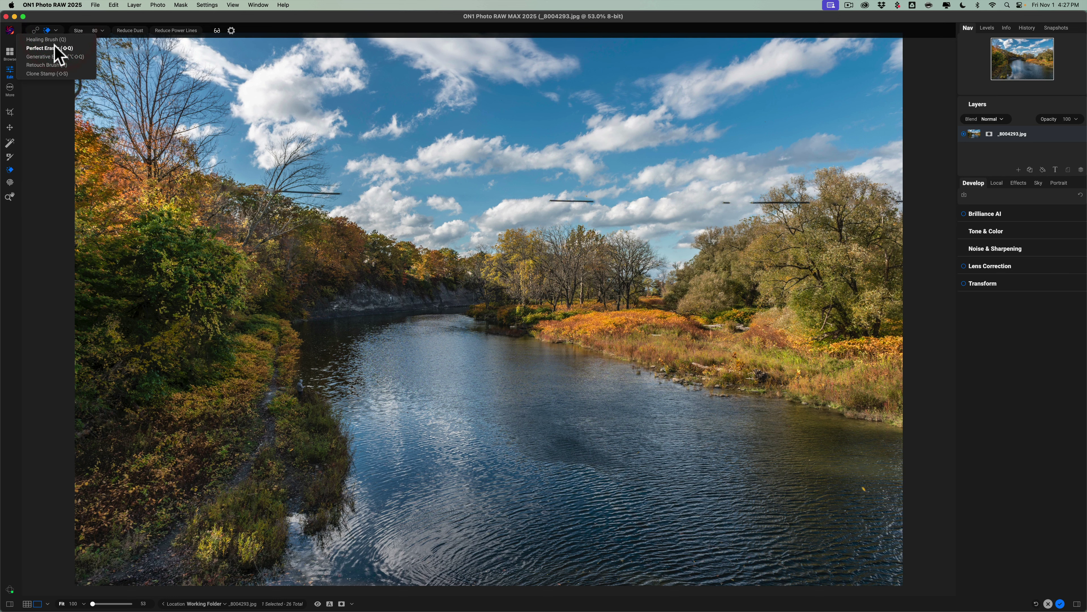
left_click(473, 183)
mouse_move(543, 201)
left_mouse_down()
mouse_move(597, 202)
mouse_move(550, 201)
left_mouse_up()
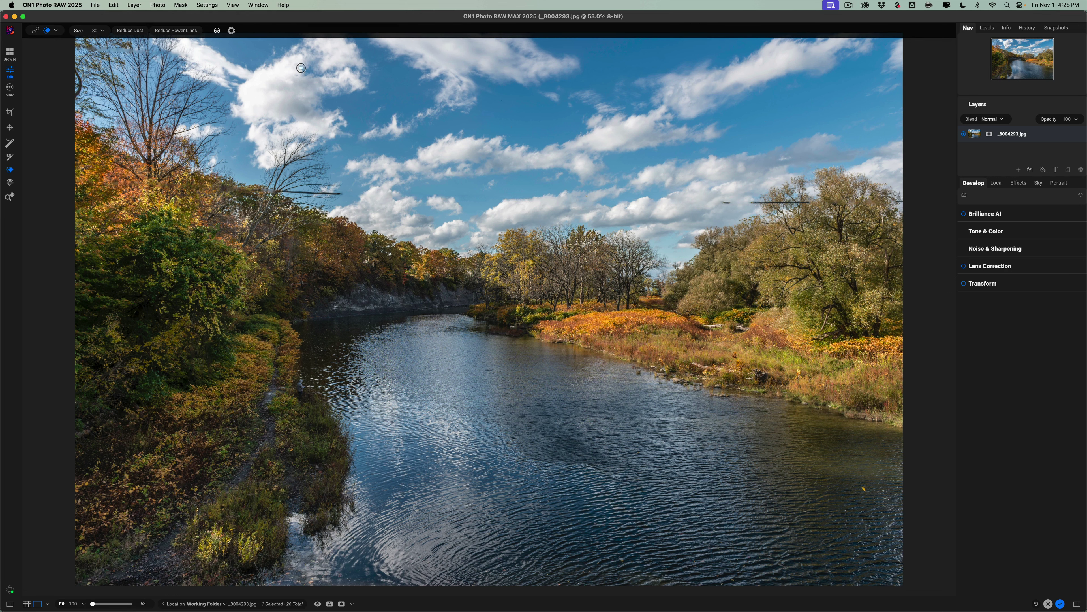
left_click_drag(736, 203, 713, 202)
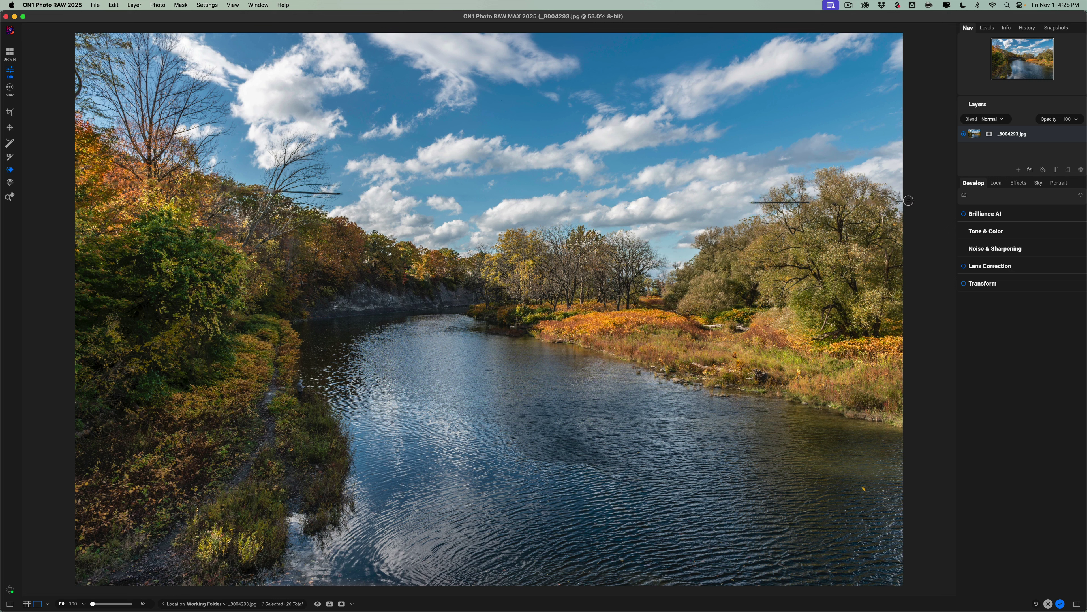
left_click_drag(911, 200, 871, 202)
left_click_drag(843, 203, 746, 203)
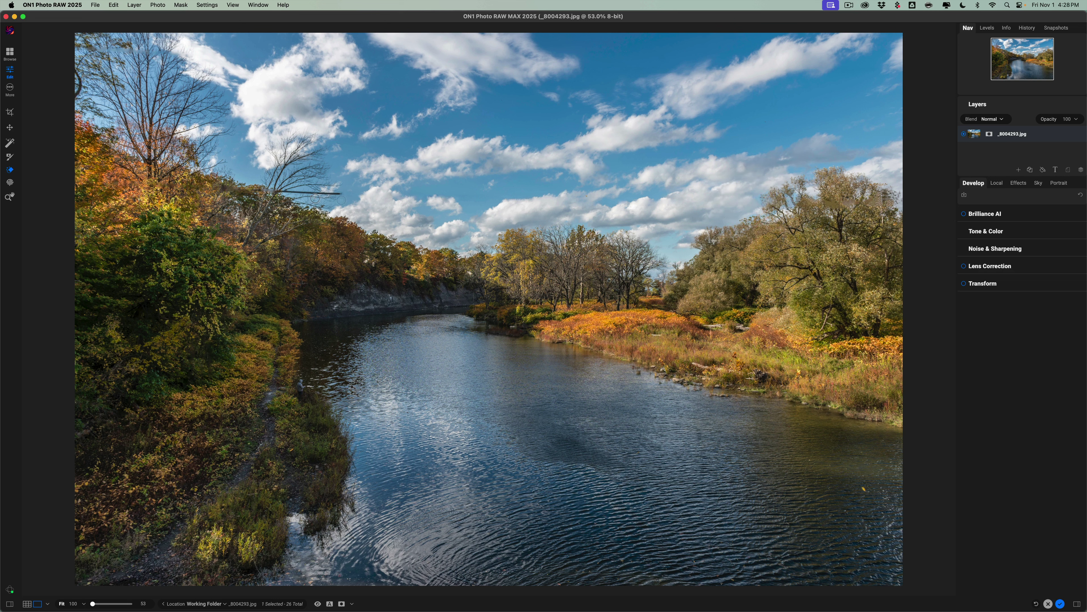
left_click_drag(343, 194, 268, 191)
Step: Mask the blemishes beside the bare left tree, across the right treetops and on the upper left edge with a size 90 Generative Eraser, and generate the fill
left_click(10, 170)
left_click(55, 28)
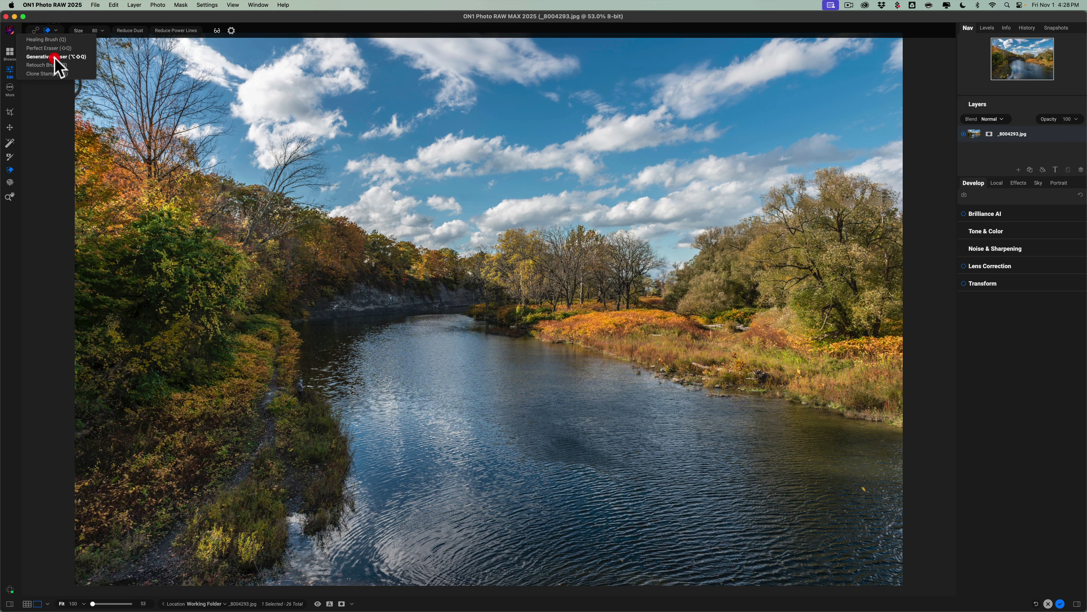
left_click(55, 57)
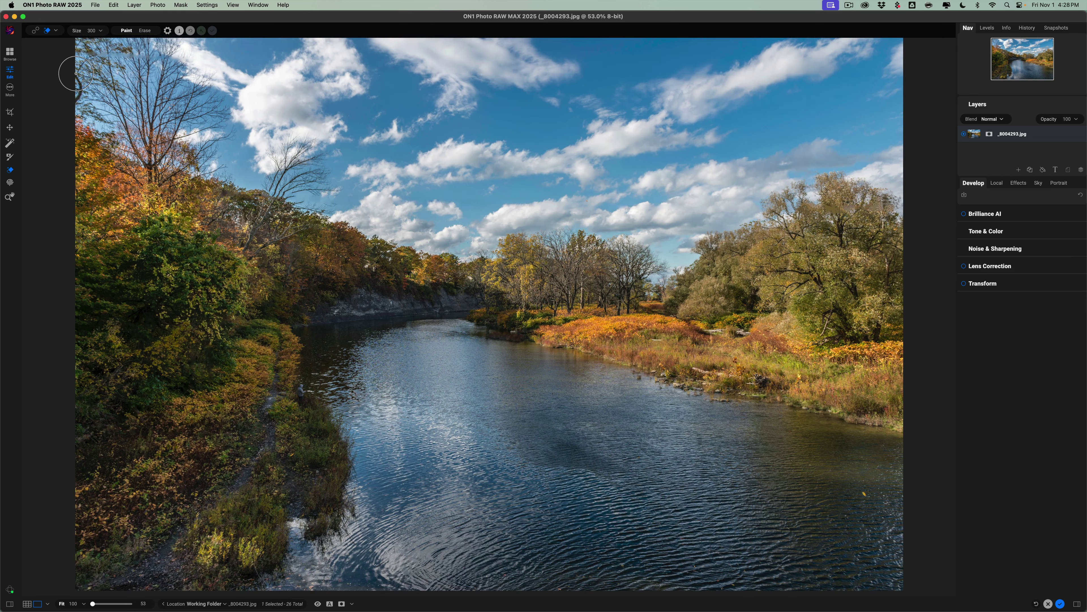
key("bracketleft")
key("bracketleft")
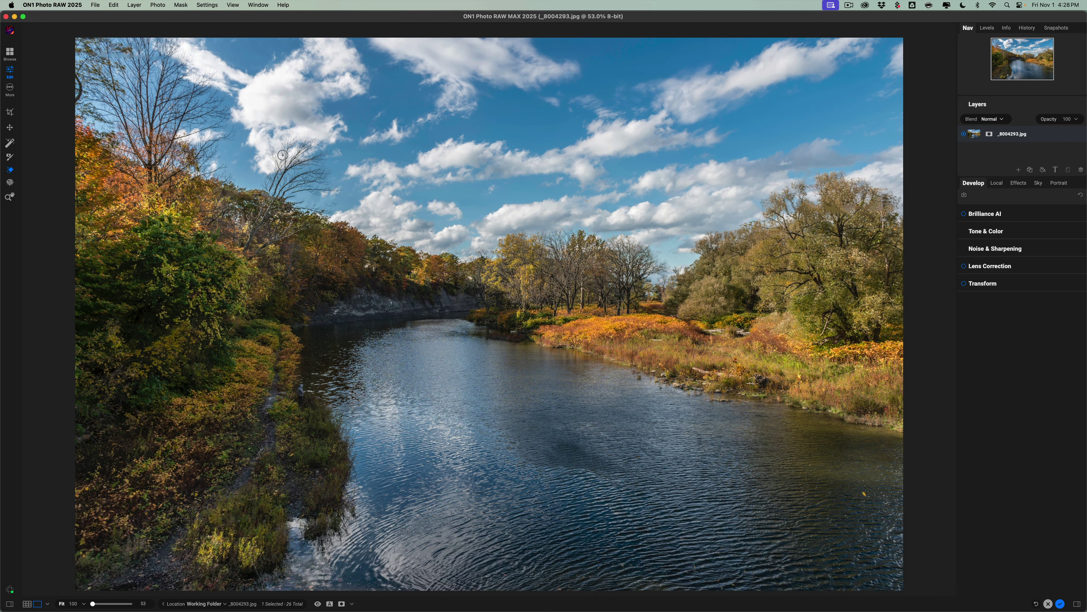
mouse_move(302, 188)
left_mouse_down()
mouse_move(278, 198)
mouse_move(331, 194)
left_mouse_up()
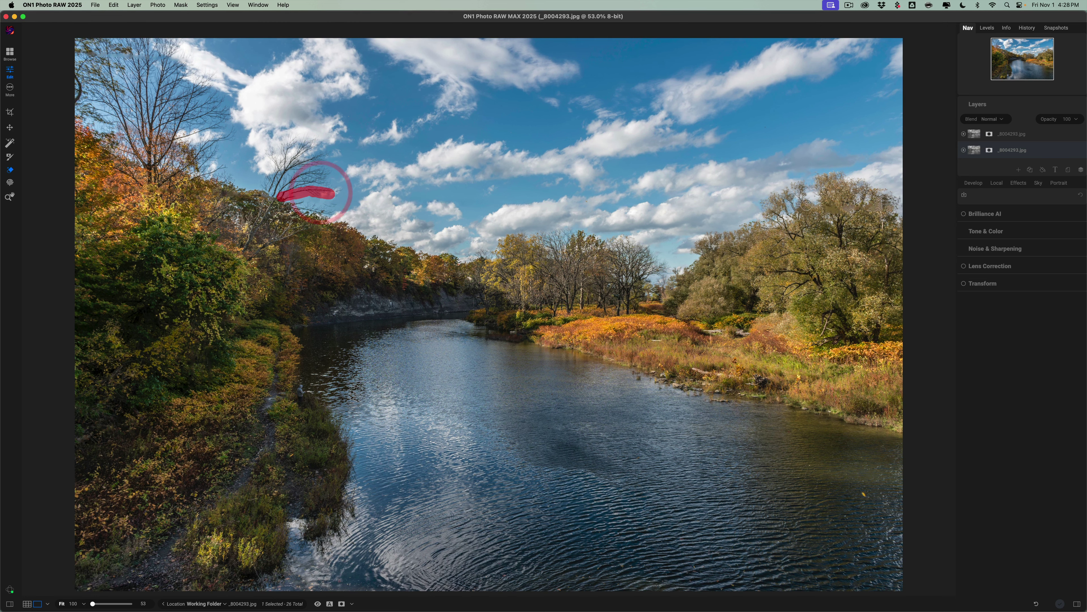
mouse_move(823, 210)
left_mouse_down()
mouse_move(918, 207)
mouse_move(816, 209)
left_mouse_up()
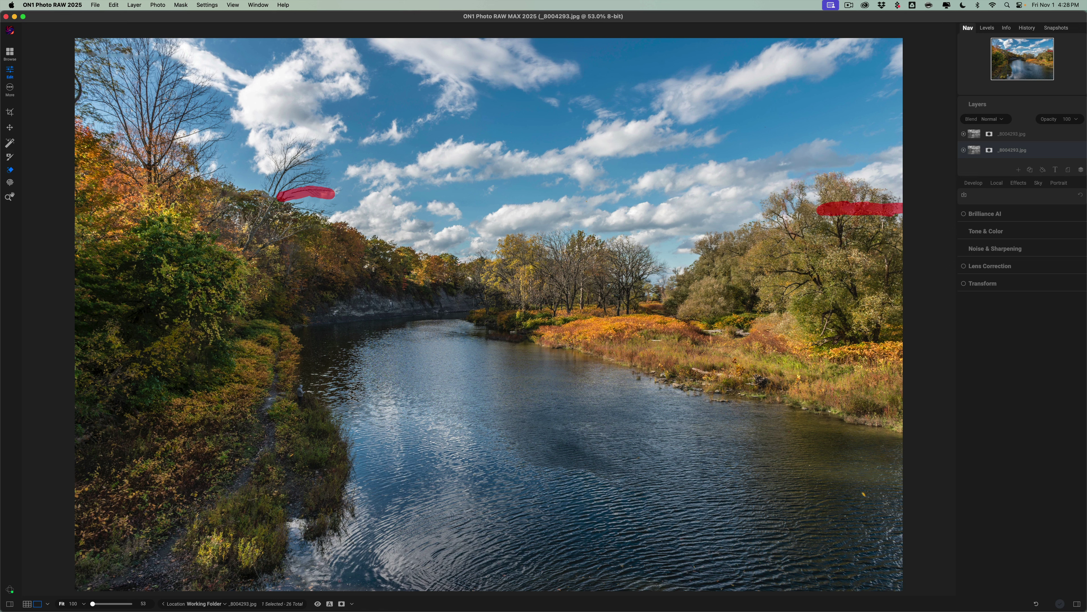
left_click_drag(75, 81, 69, 101)
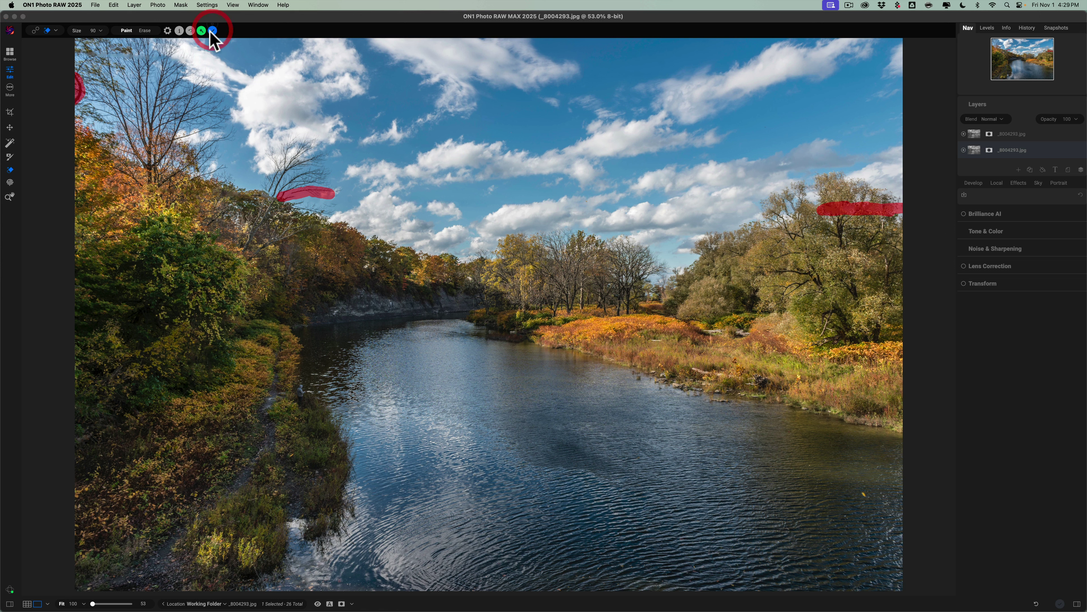
left_click(205, 32)
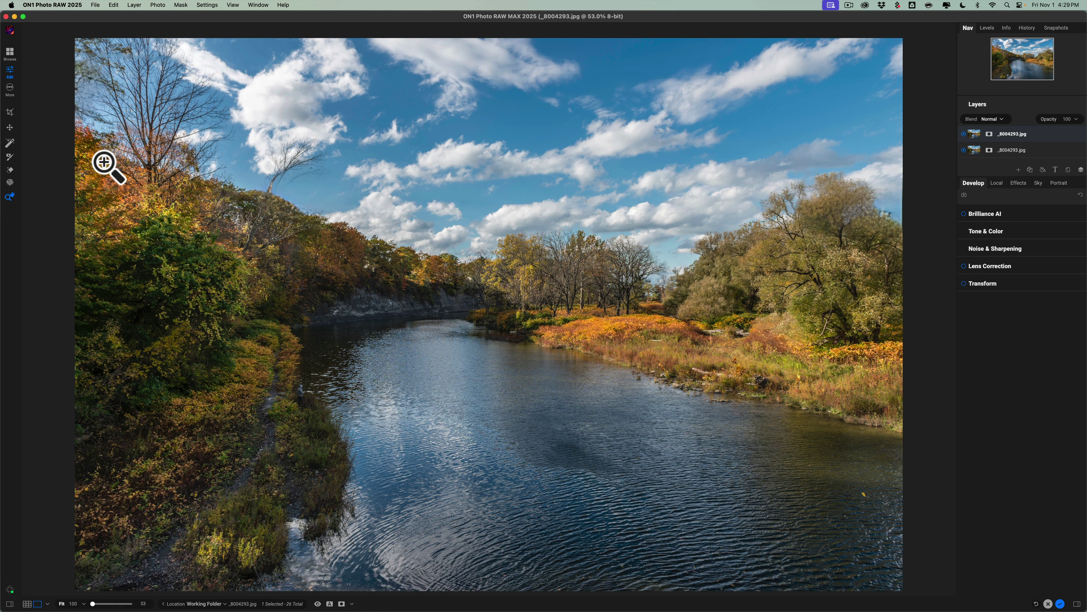
Step: Return to browsing the Working Folder photos and open AdobeStock_220451079.jpeg for editing
left_click(12, 53)
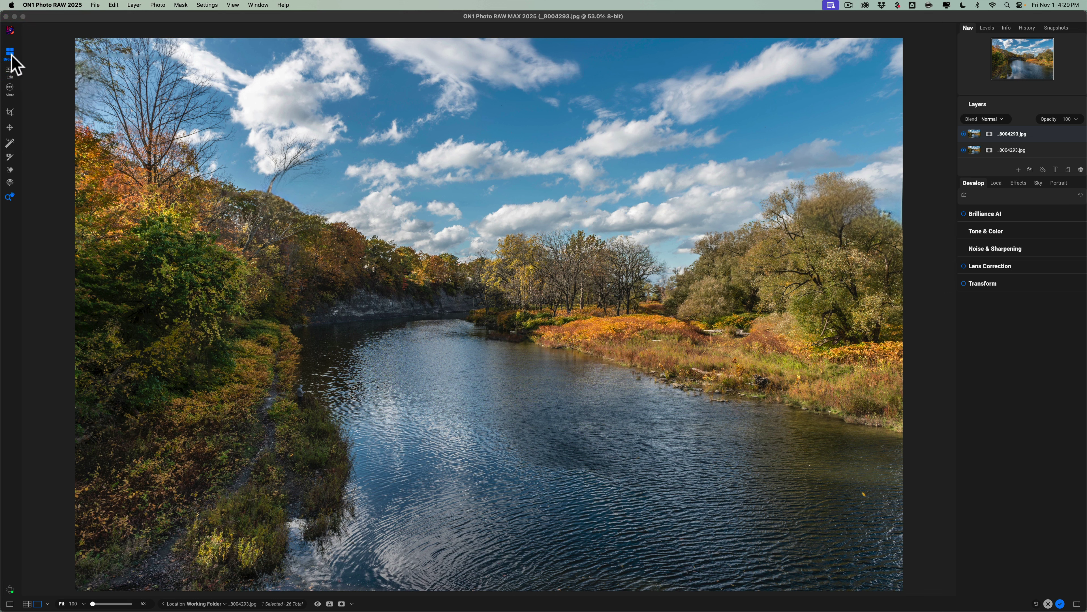
left_click(12, 56)
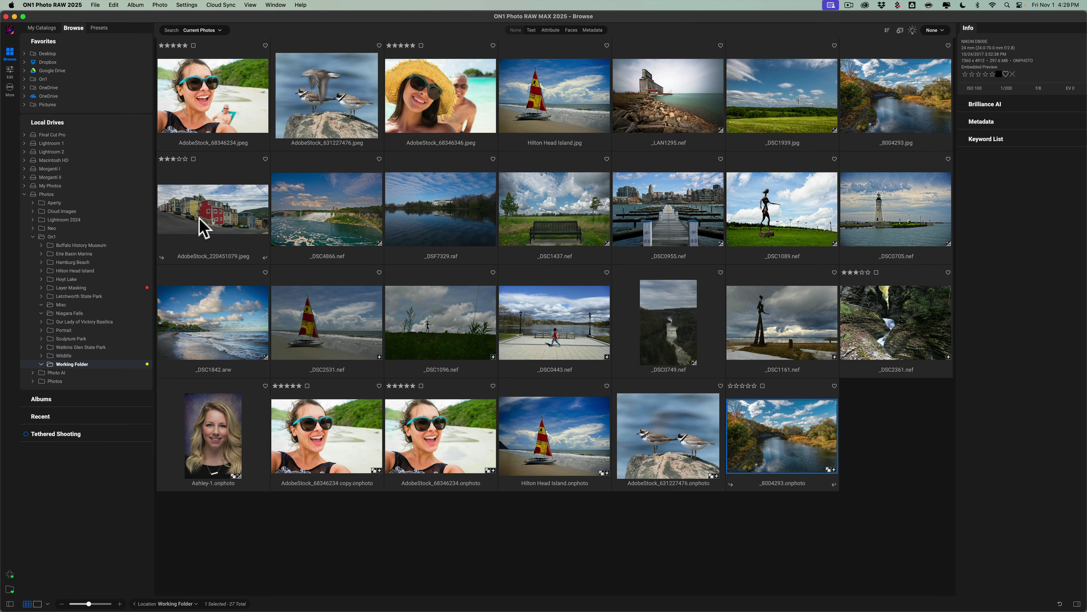
double_click(209, 219)
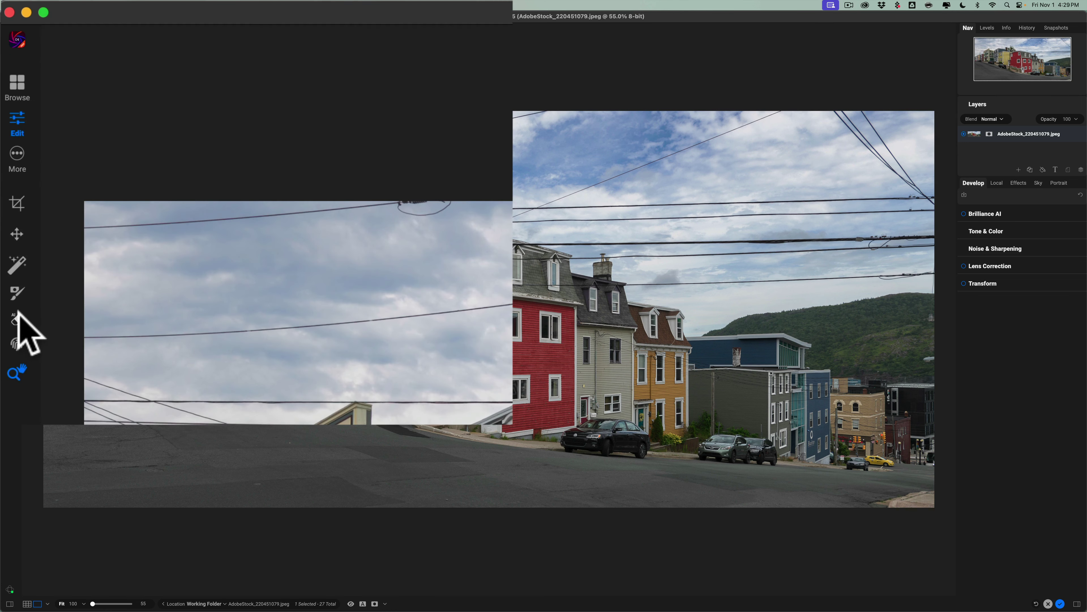
Step: Run the Perfect Eraser's Reduce Power Lines on the street photo, and examine the red house's roofline and windows up close
left_click(17, 319)
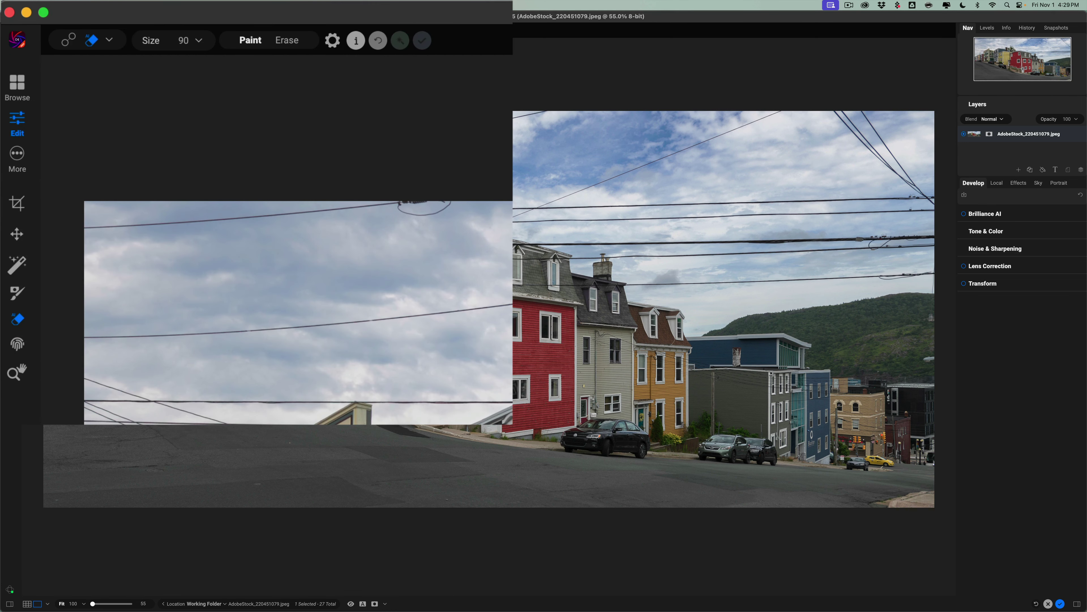
left_click(112, 38)
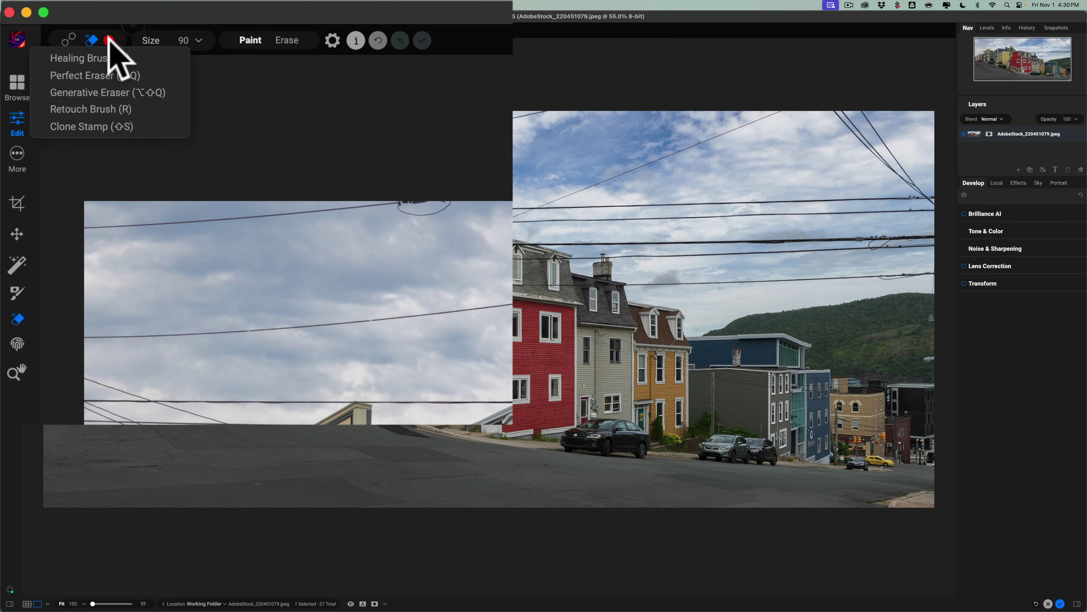
left_click(100, 71)
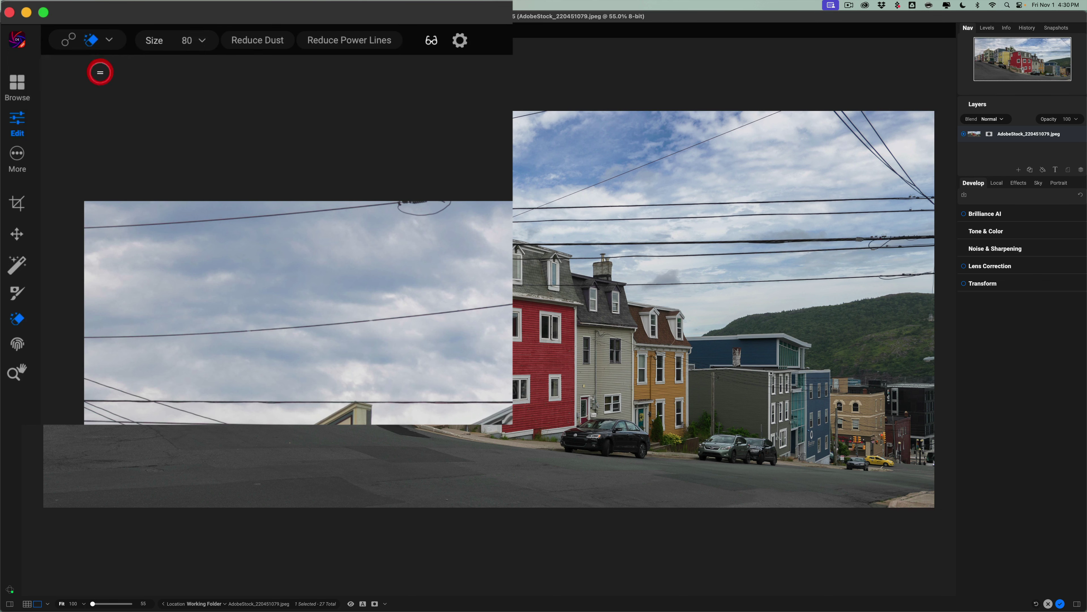
left_click(340, 41)
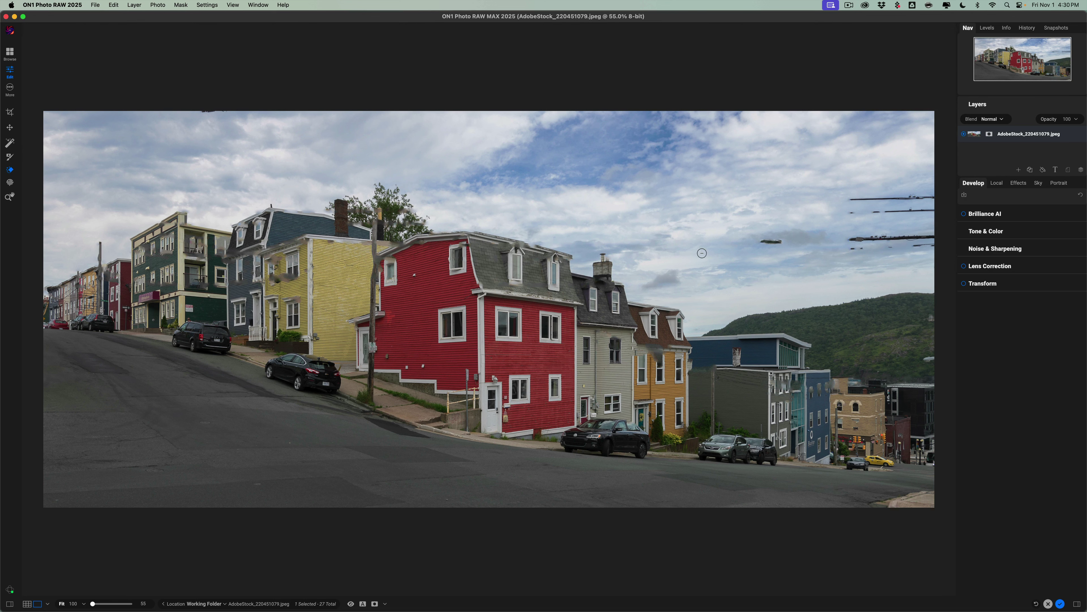
key("super")
key("super+equal")
key("super+equal")
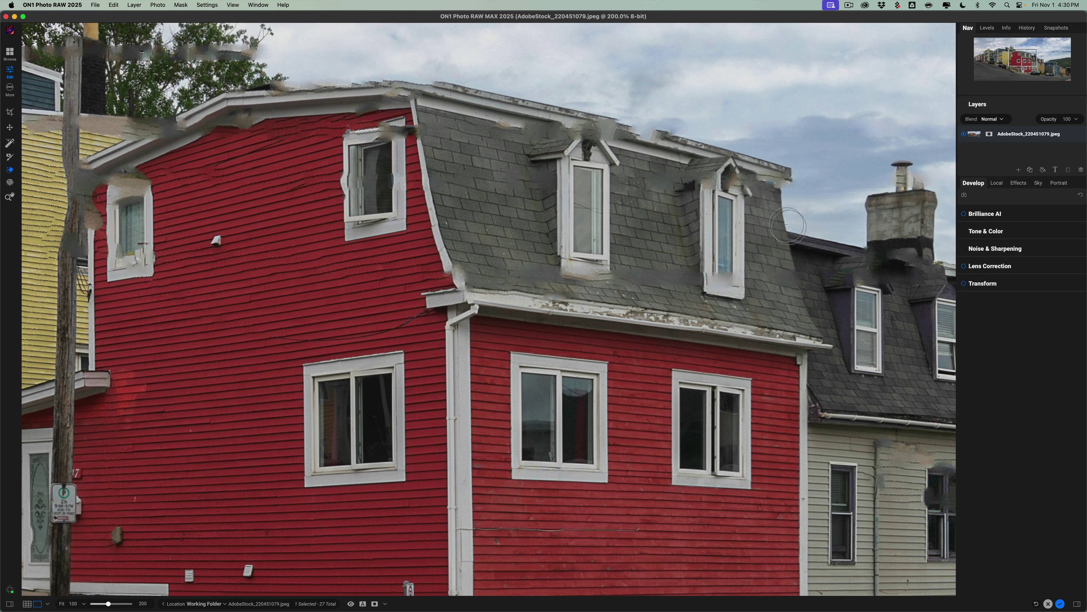
key("super")
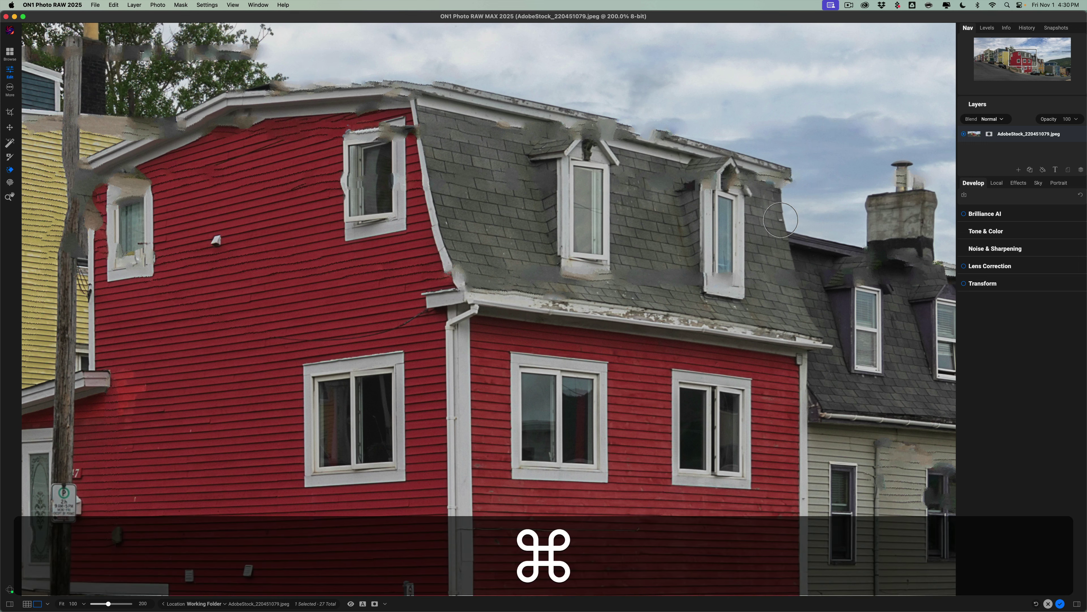
key("super+0")
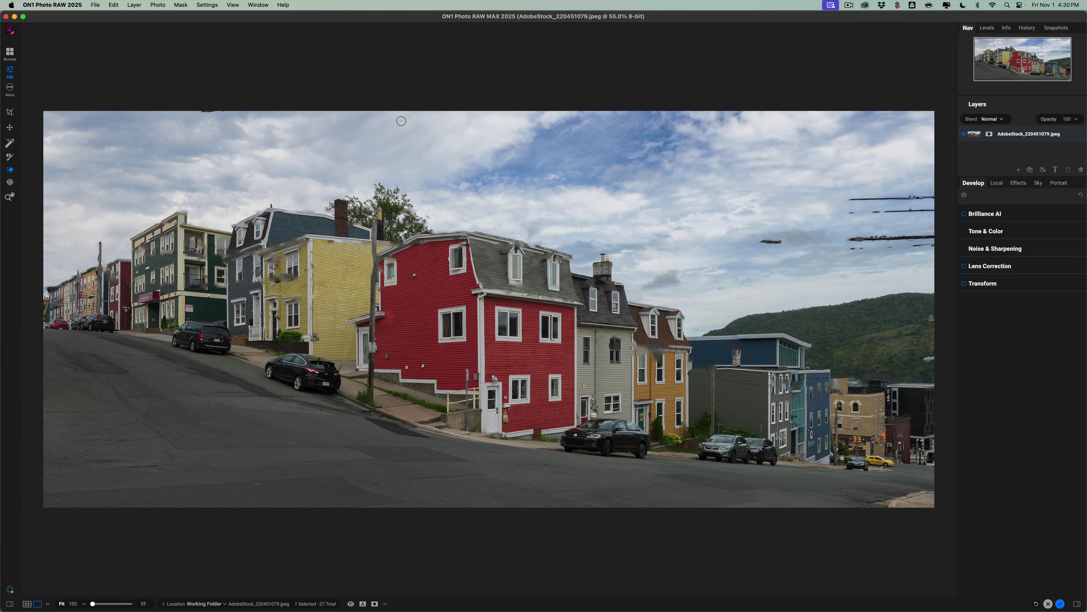